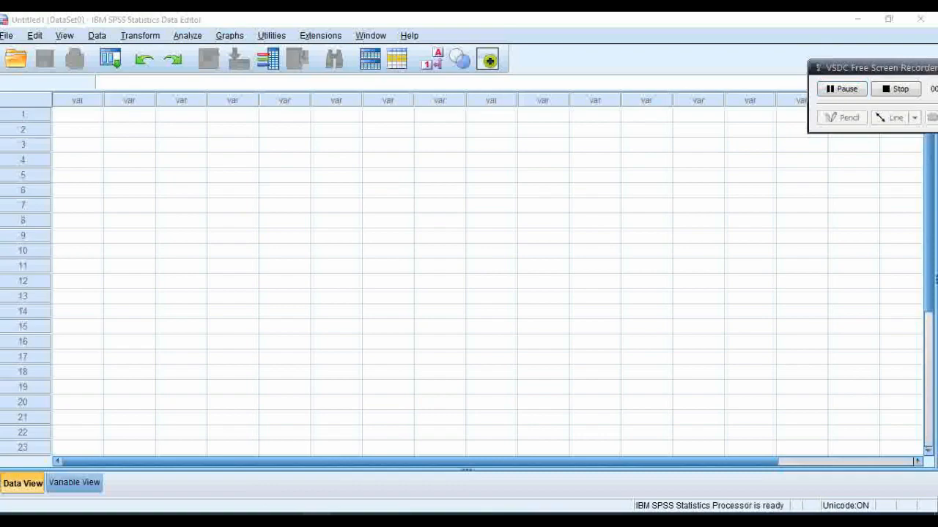
Step: Switch to the Excel workbook, view all control and experiment class scores at 60% zoom, and return to the SPSS data set
{"action": "left_click", "coordinate": [316, 518]}
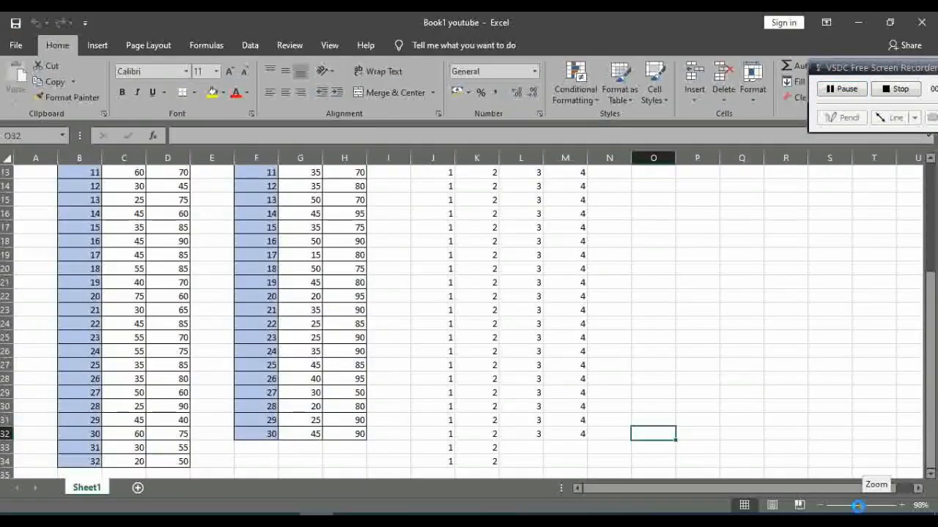
{"action": "left_click_drag", "start_coordinate": [865, 511], "coordinate": [848, 510]}
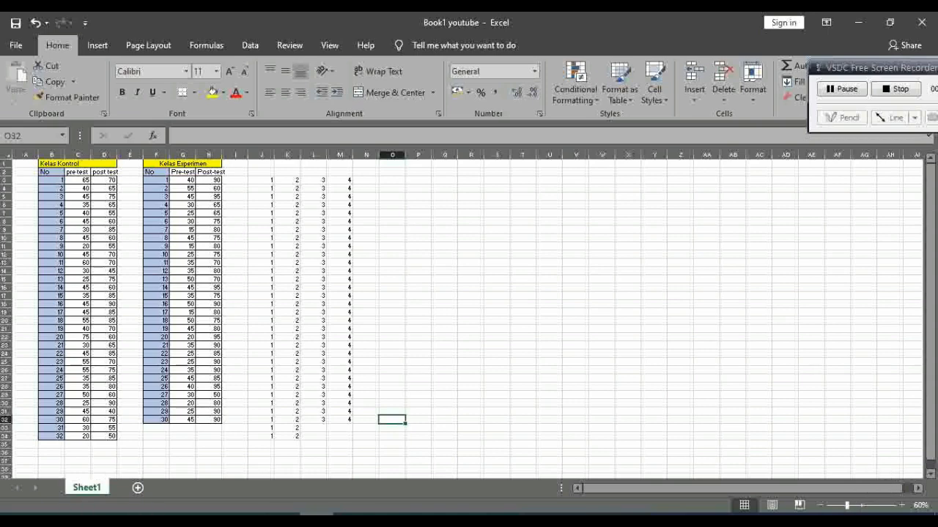
{"action": "left_click", "coordinate": [349, 517]}
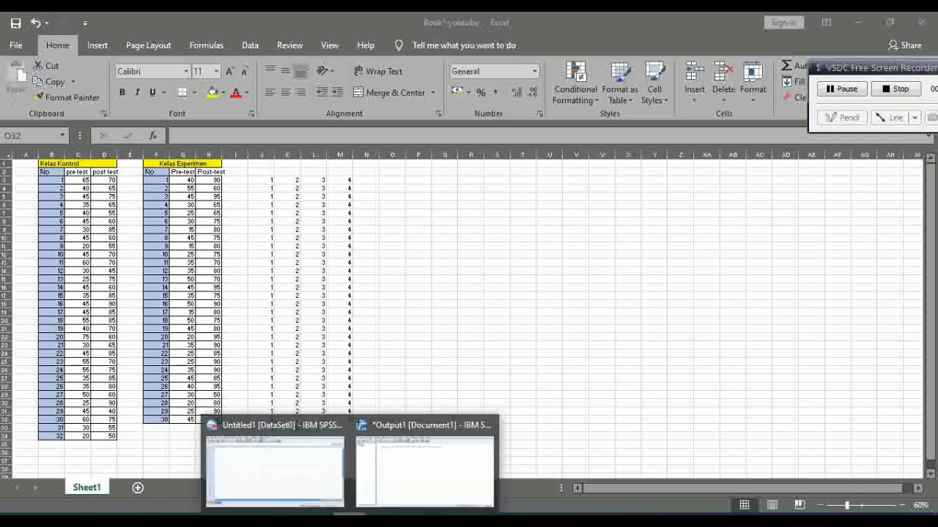
{"action": "left_click", "coordinate": [306, 493]}
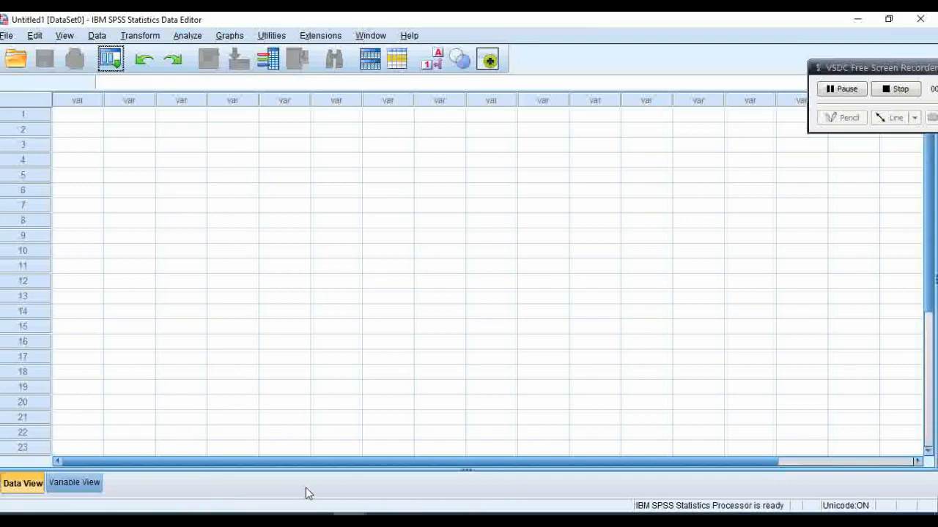
Step: Define two variables named Hasil and kelas in the data set's variable definitions
{"action": "left_click", "coordinate": [93, 484]}
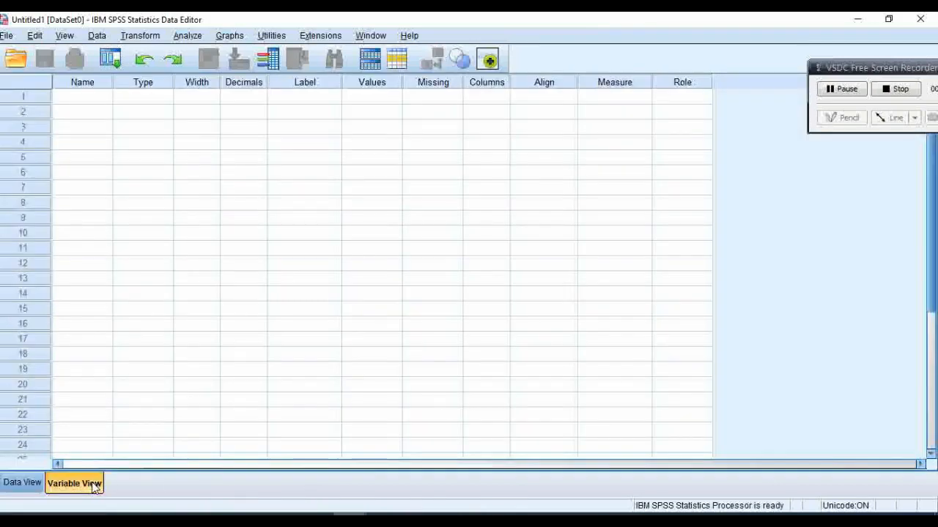
{"action": "left_click", "coordinate": [79, 103]}
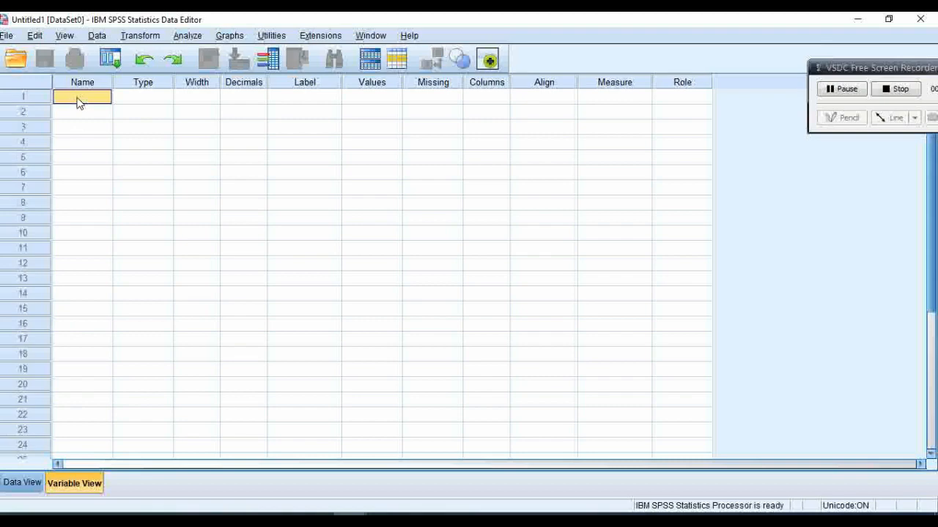
{"action": "type", "text": "Hasil"}
{"action": "left_click", "coordinate": [79, 114]}
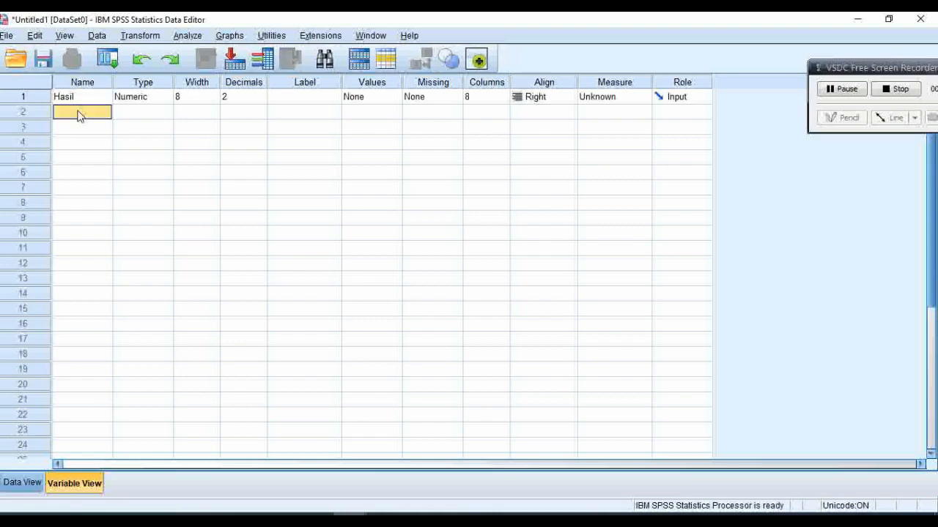
{"action": "type", "text": "kelas"}
{"action": "left_click", "coordinate": [119, 116]}
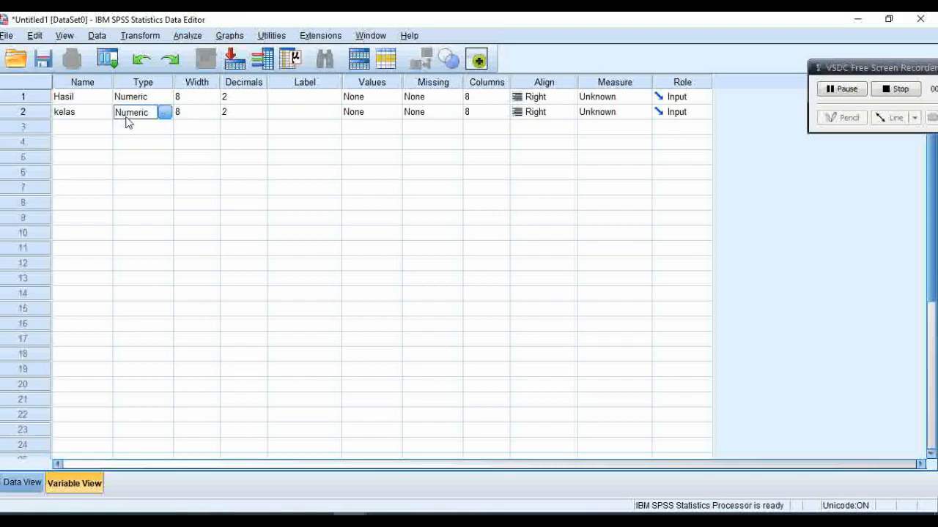
{"action": "left_click", "coordinate": [86, 115]}
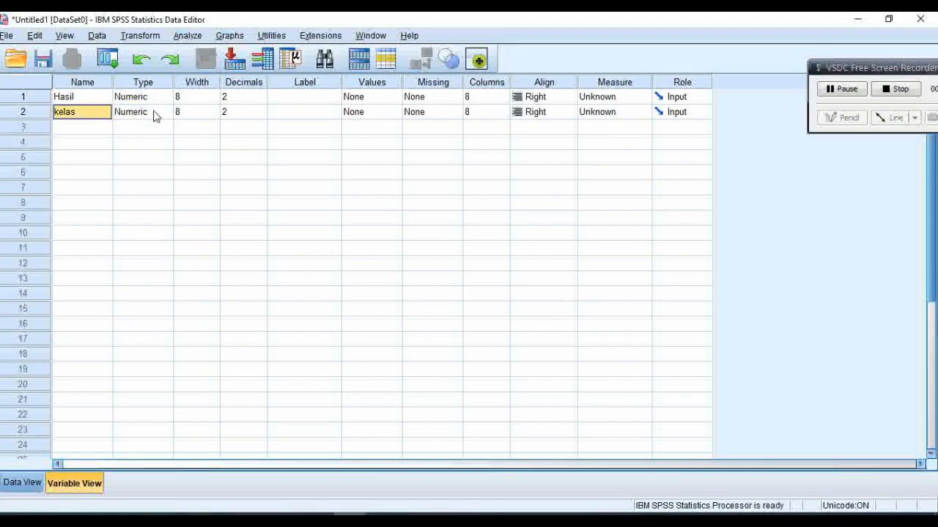
Step: Set the decimals of both Hasil and kelas to 0
{"action": "left_click", "coordinate": [257, 100]}
{"action": "left_click", "coordinate": [260, 100]}
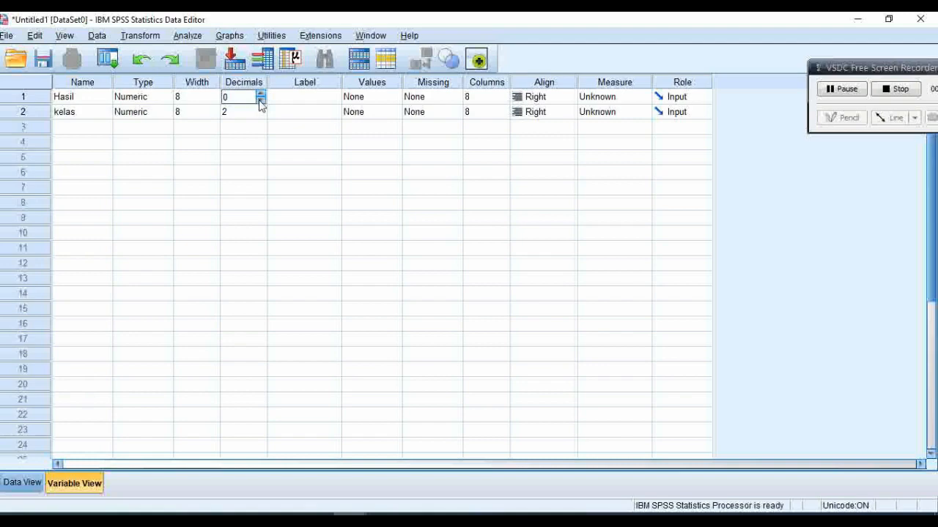
{"action": "left_click", "coordinate": [262, 114]}
{"action": "left_click", "coordinate": [262, 115]}
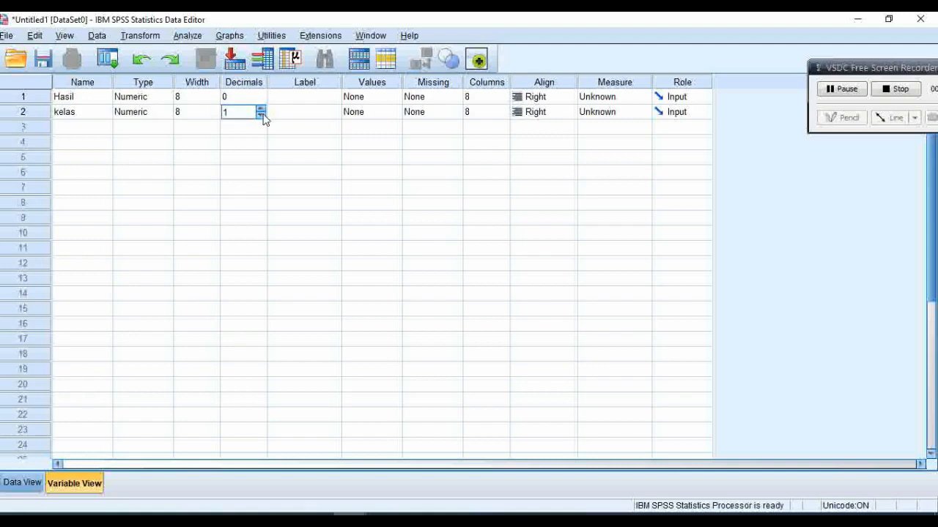
{"action": "left_click", "coordinate": [261, 115]}
Step: Check the class groups in the Excel workbook and return to the SPSS variable definitions
{"action": "left_click", "coordinate": [318, 520]}
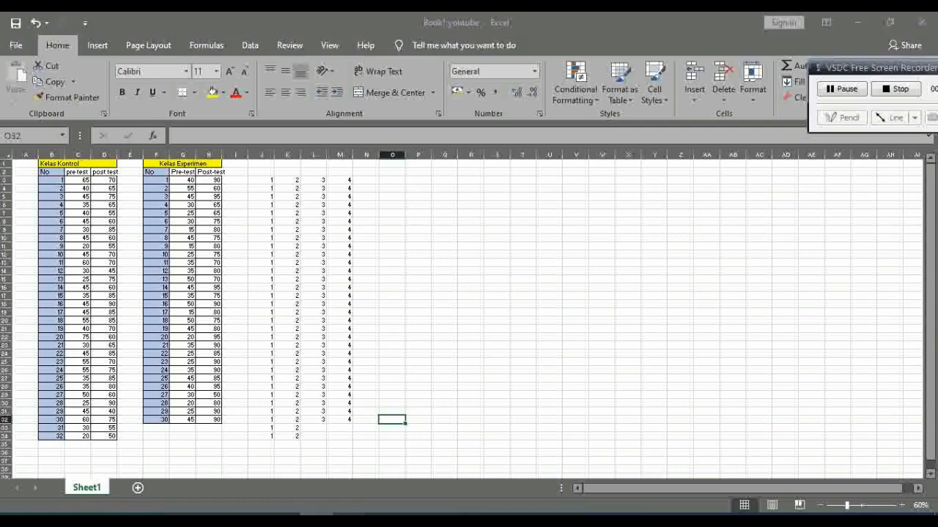
{"action": "mouse_move", "coordinate": [318, 517]}
{"action": "left_click", "coordinate": [315, 488]}
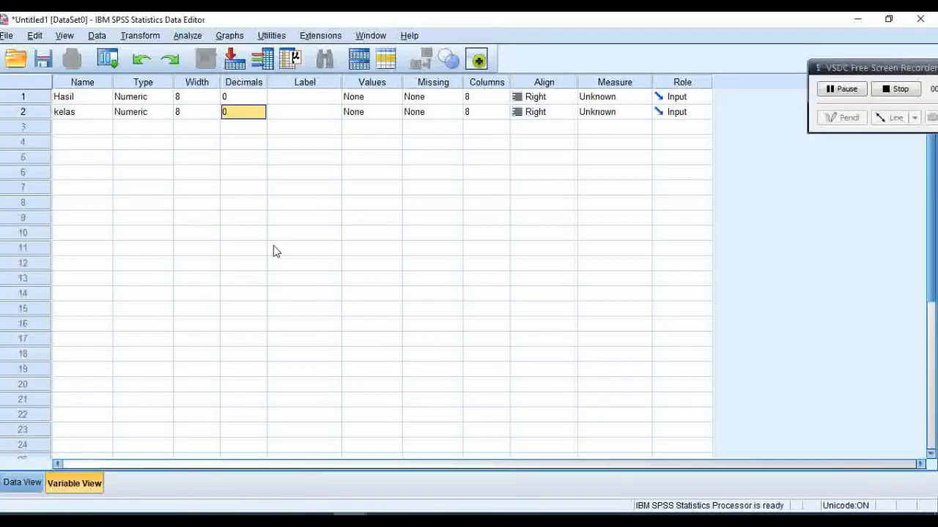
Step: Open the value labels of kelas and add value 1 with the label "pre test kelas control"
{"action": "left_click", "coordinate": [396, 117]}
{"action": "left_click", "coordinate": [397, 116]}
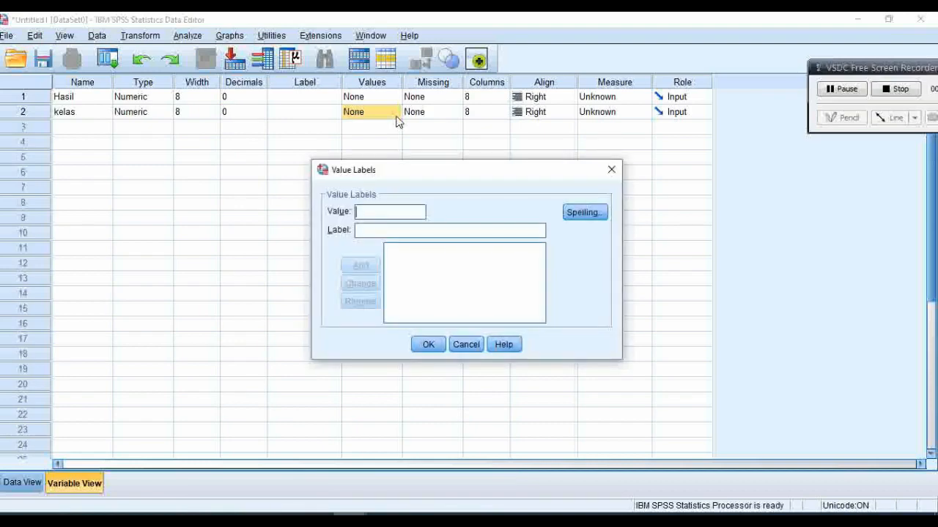
{"action": "type", "text": "1"}
{"action": "left_click", "coordinate": [366, 232]}
{"action": "type", "text": "k"}
{"action": "key", "text": "BackSpace"}
{"action": "type", "text": "pre"}
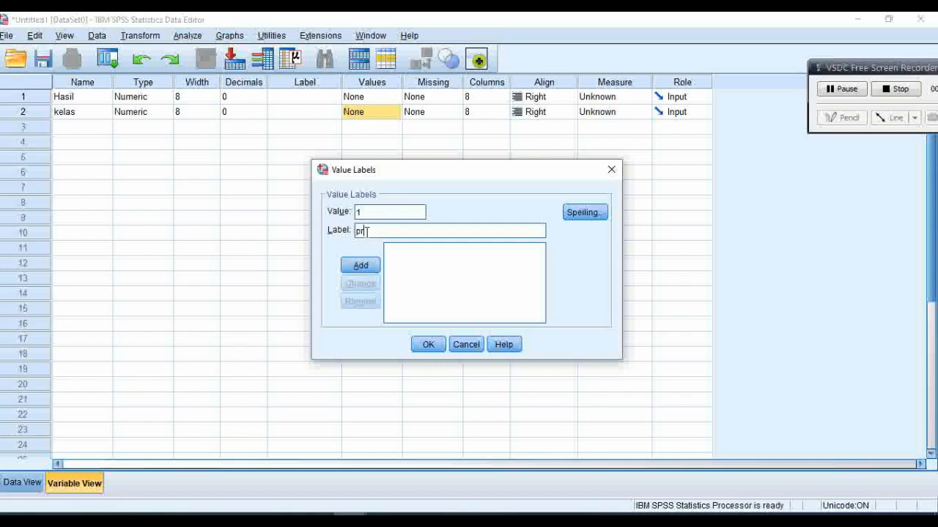
{"action": "type", "text": " test kelas conr"}
{"action": "key", "text": "BackSpace"}
{"action": "type", "text": "troll"}
{"action": "left_click", "coordinate": [361, 268]}
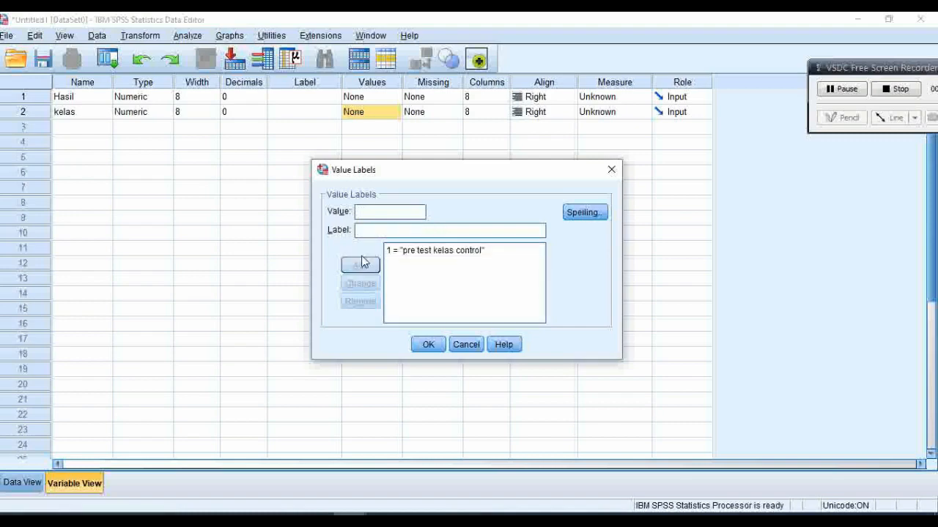
Step: Add value 2 with the label "post test kelas control" to kelas
{"action": "type", "text": "2"}
{"action": "left_click", "coordinate": [360, 230]}
{"action": "type", "text": "post"}
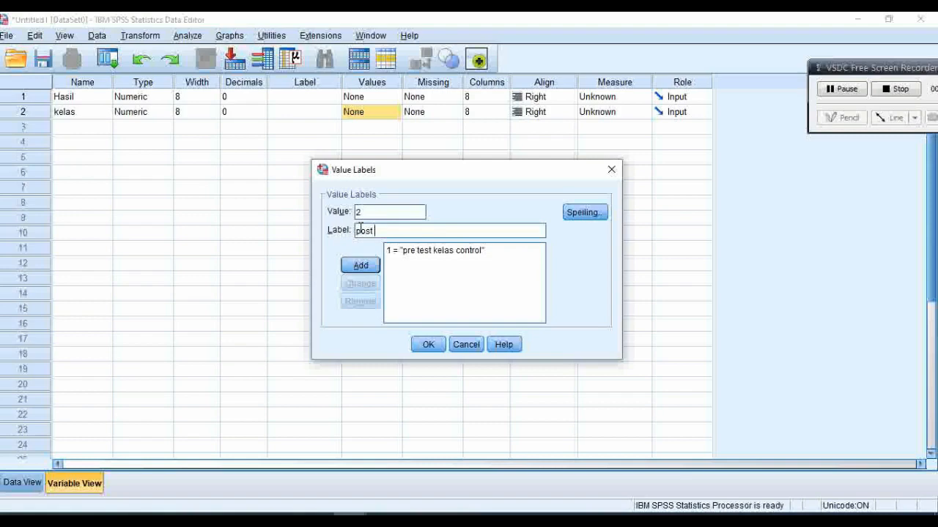
{"action": "type", "text": " test keals"}
{"action": "key", "text": "BackSpace"}
{"action": "key", "text": "BackSpace"}
{"action": "type", "text": "las control"}
{"action": "left_click", "coordinate": [362, 266]}
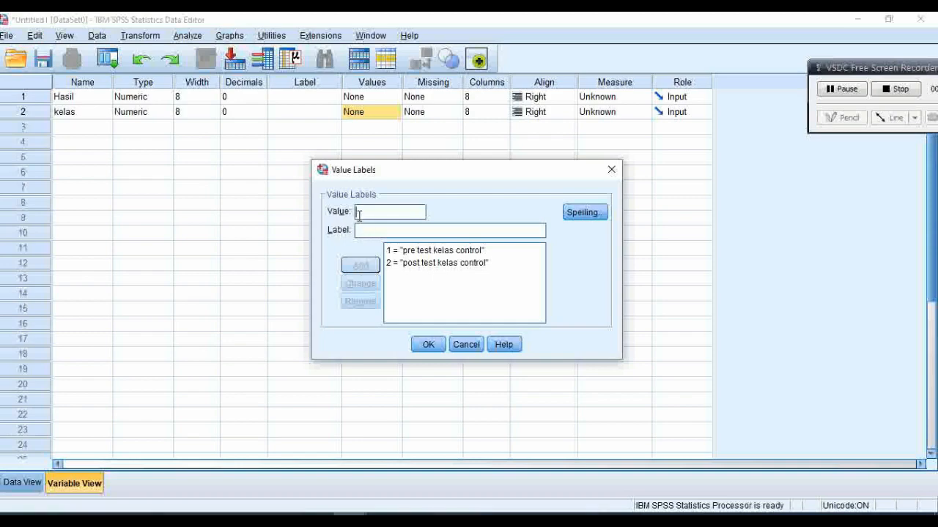
Step: Add value 3 with the label "pre test kelas experimen" to kelas
{"action": "type", "text": "3"}
{"action": "left_click", "coordinate": [364, 231]}
{"action": "type", "text": "pre "}
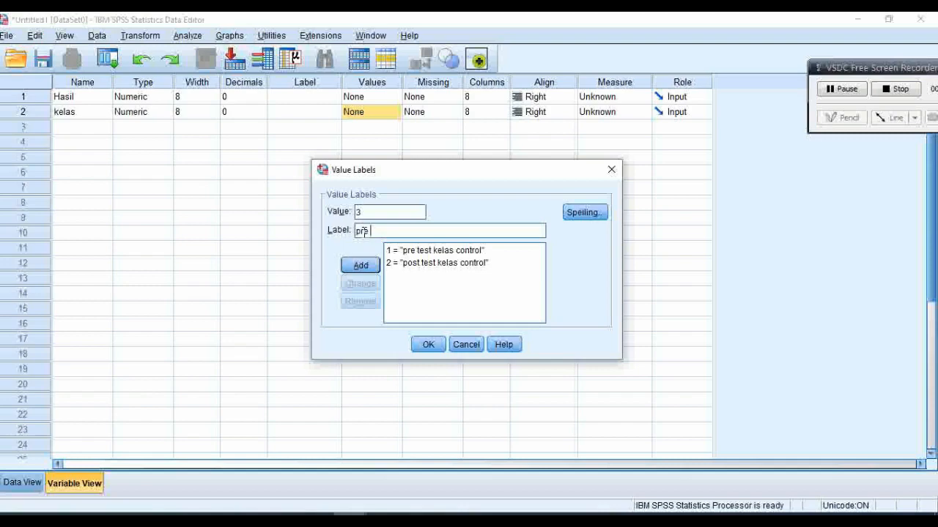
{"action": "type", "text": "test kelas experimen"}
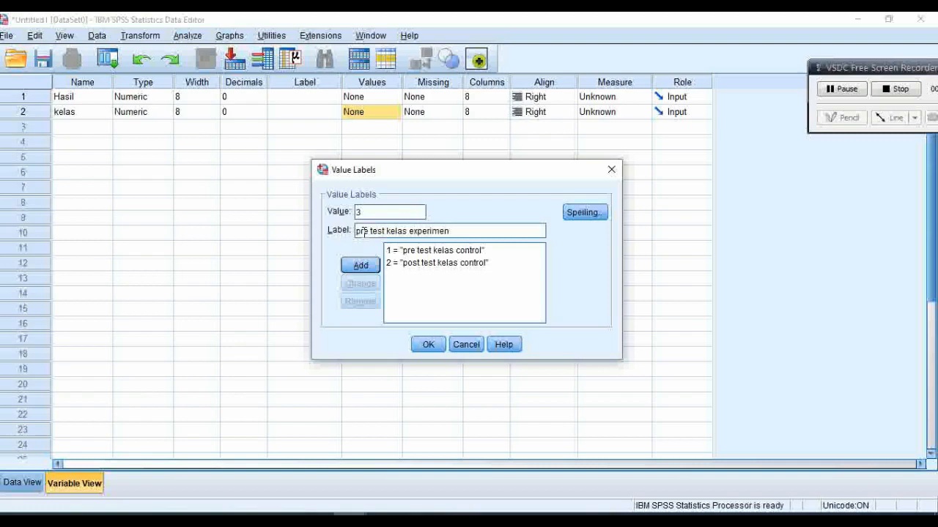
{"action": "left_click", "coordinate": [361, 267]}
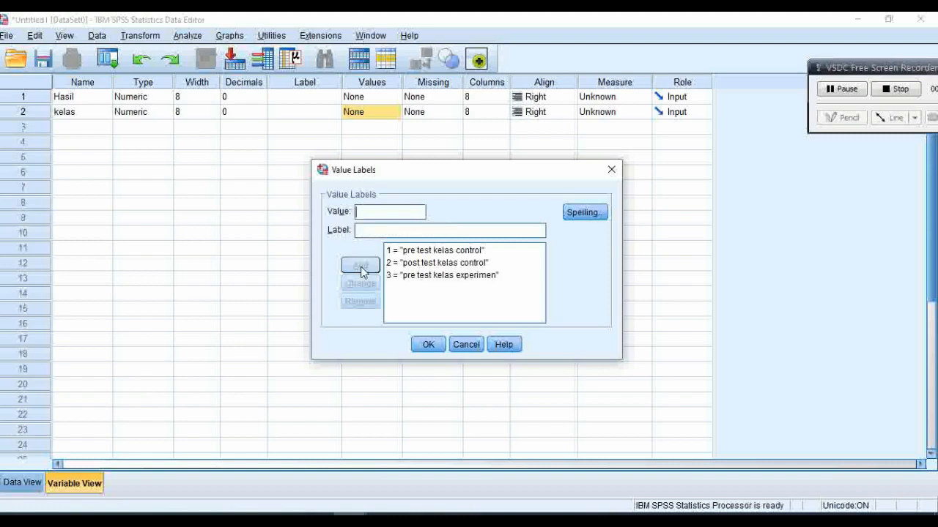
Step: Add value 4 with the label "post test kelas experimen" to kelas and accept the value labels
{"action": "type", "text": "4"}
{"action": "left_click", "coordinate": [365, 232]}
{"action": "type", "text": "post te"}
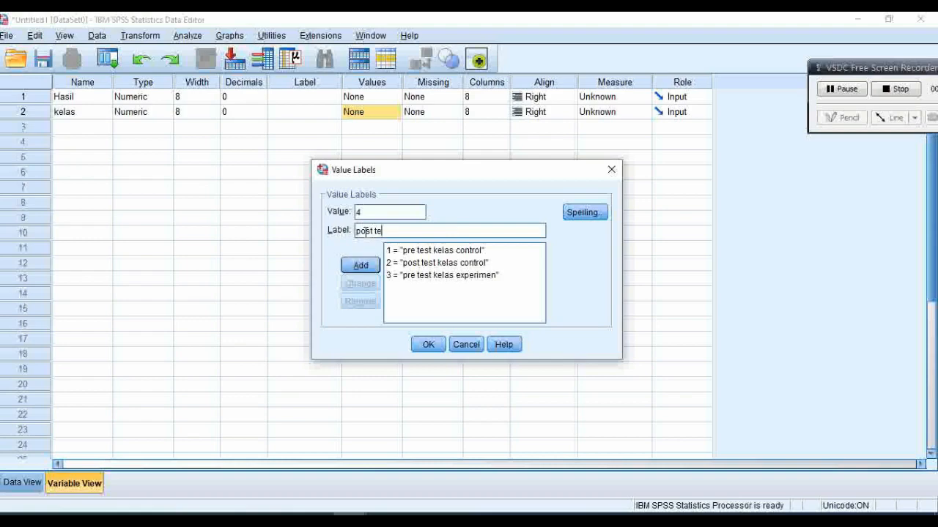
{"action": "type", "text": "st  kelas experiem"}
{"action": "key", "text": "BackSpace"}
{"action": "key", "text": "BackSpace"}
{"action": "type", "text": "men"}
{"action": "left_click", "coordinate": [361, 268]}
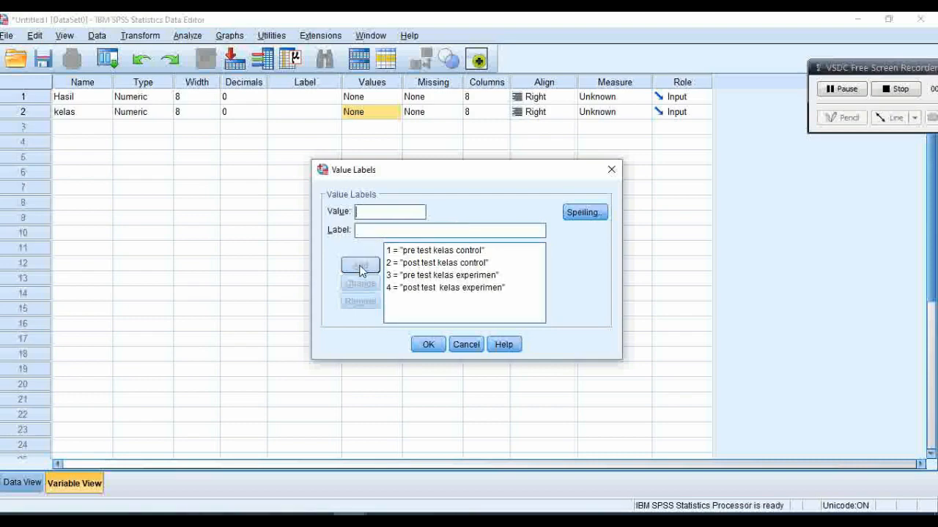
{"action": "left_click", "coordinate": [425, 344]}
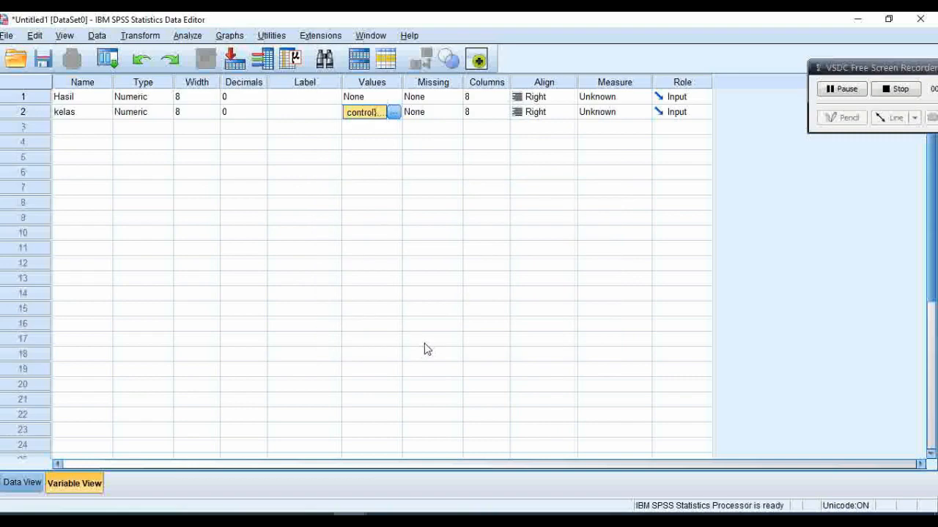
Step: Show the SPSS data grid, switch to the Excel workbook, and copy the control class pre test scores in C3:C34
{"action": "left_click", "coordinate": [31, 486]}
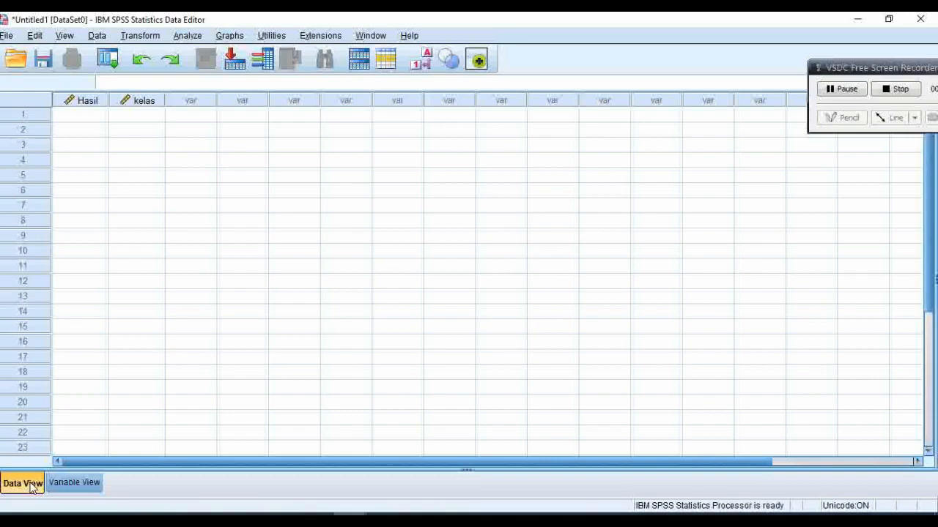
{"action": "left_click", "coordinate": [213, 513]}
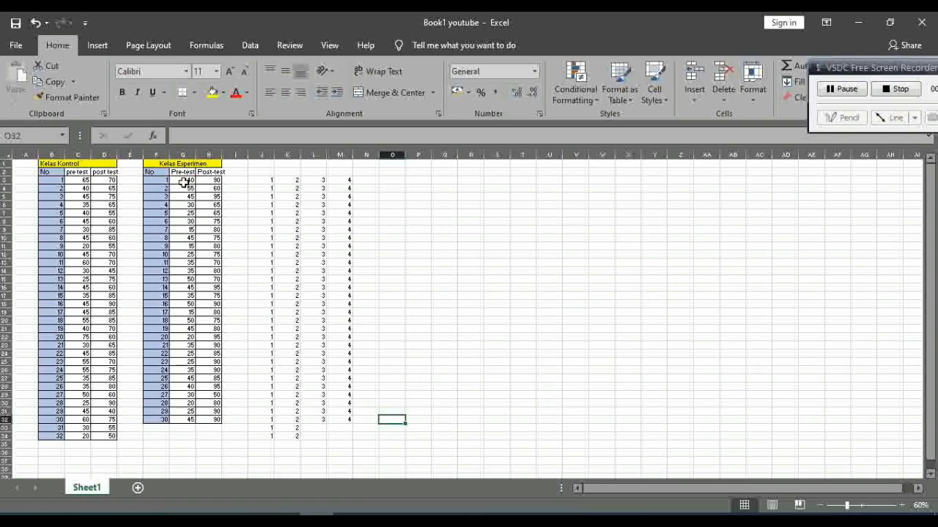
{"action": "left_click_drag", "start_coordinate": [77, 180], "coordinate": [79, 435]}
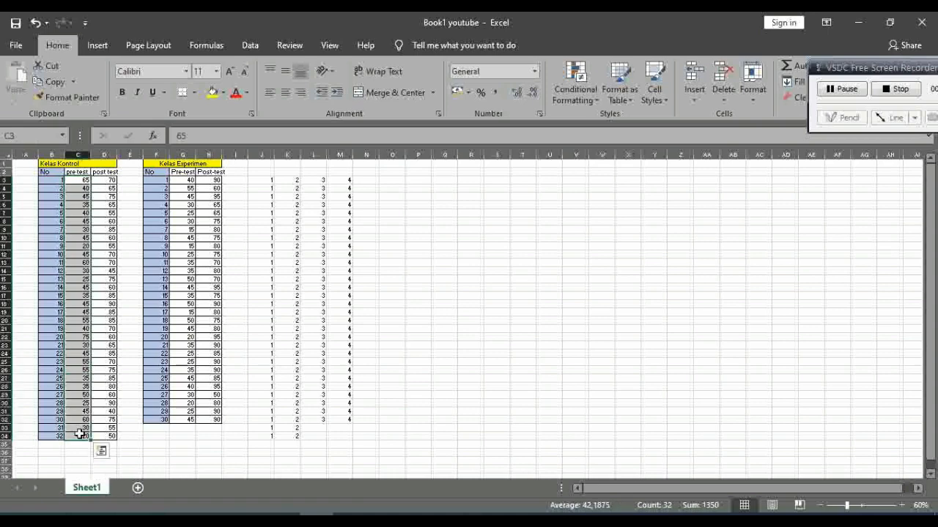
{"action": "key", "text": "ctrl+c"}
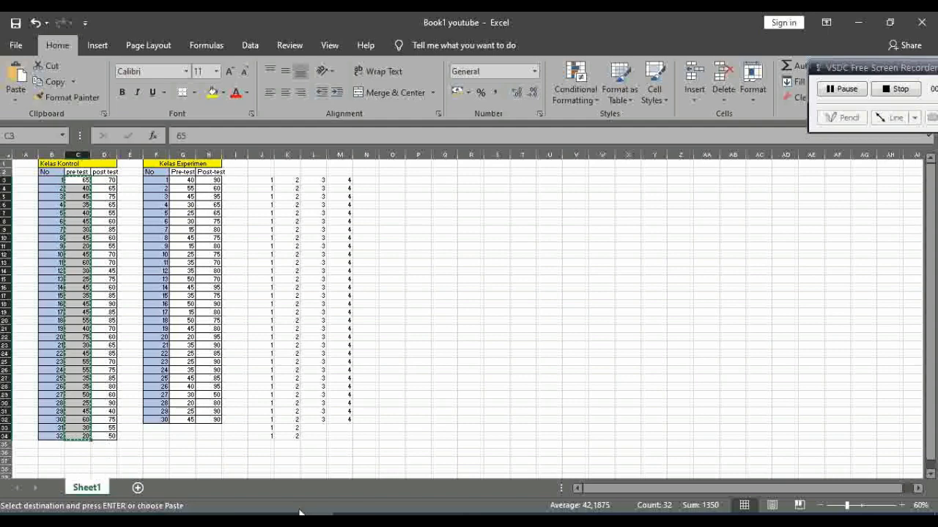
Step: Switch to the SPSS data set and paste the copied control pre test scores into the Hasil column from row 1
{"action": "mouse_move", "coordinate": [349, 519]}
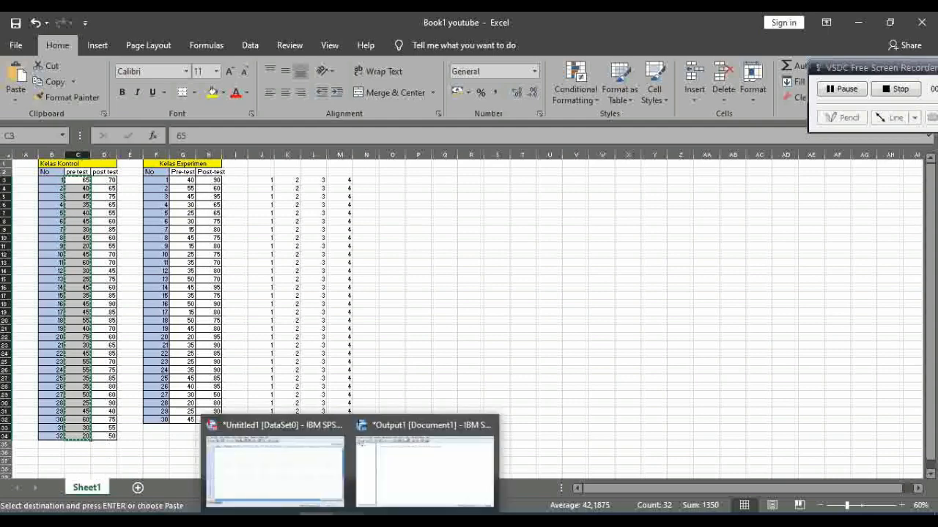
{"action": "mouse_move", "coordinate": [316, 519]}
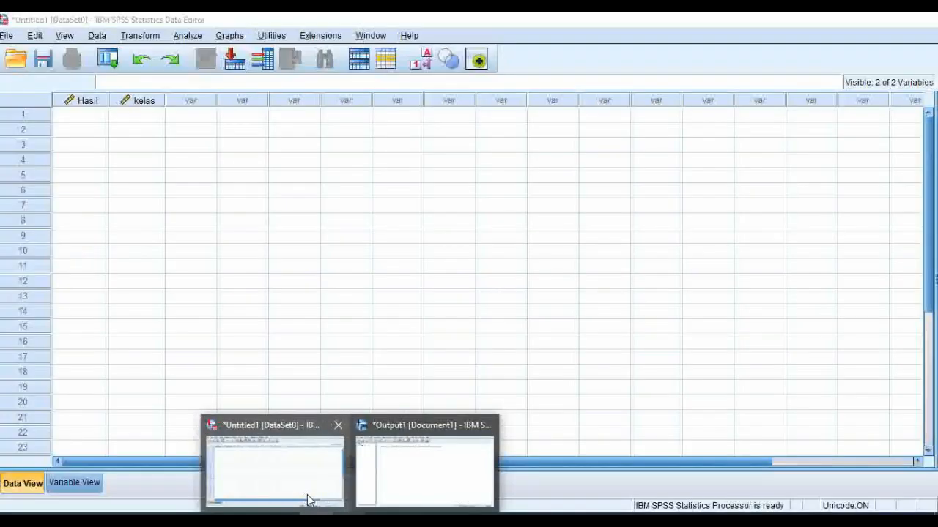
{"action": "left_click", "coordinate": [307, 496]}
{"action": "left_click", "coordinate": [75, 121]}
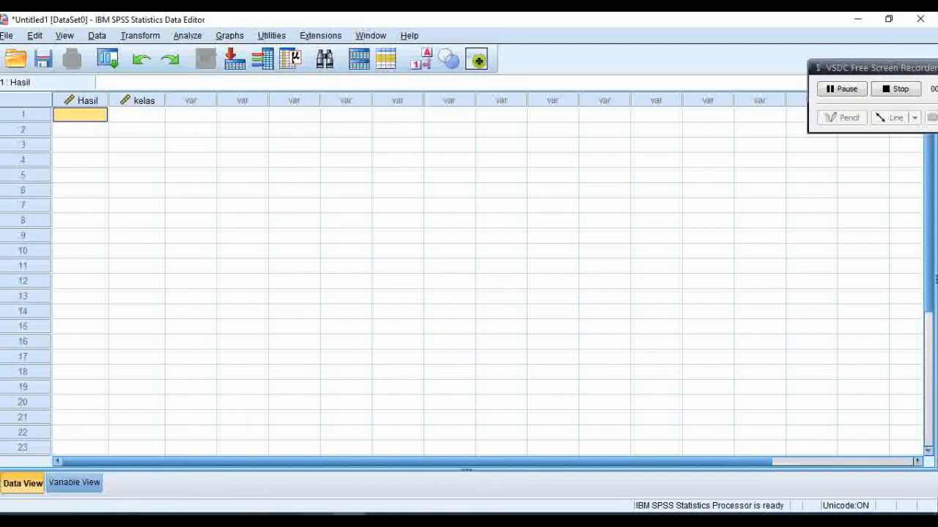
{"action": "mouse_move", "coordinate": [316, 519]}
{"action": "left_click", "coordinate": [304, 498]}
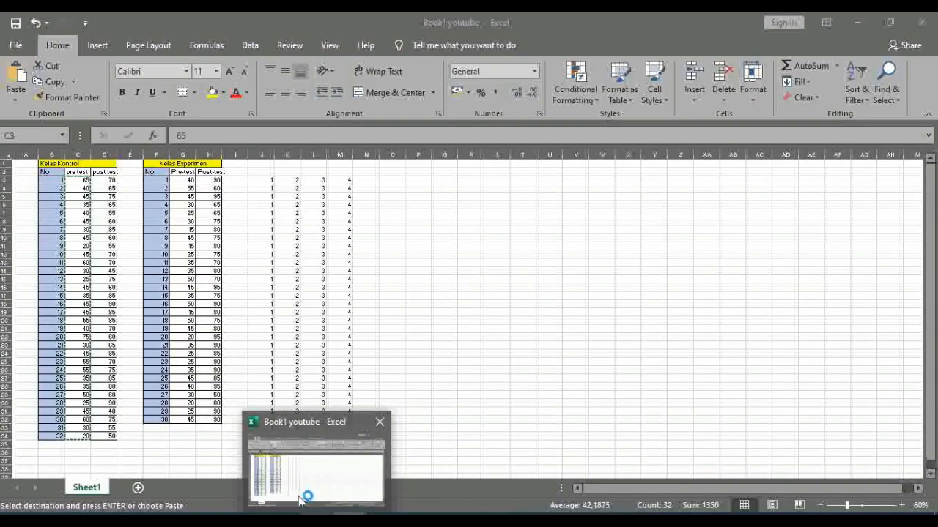
{"action": "mouse_move", "coordinate": [349, 520]}
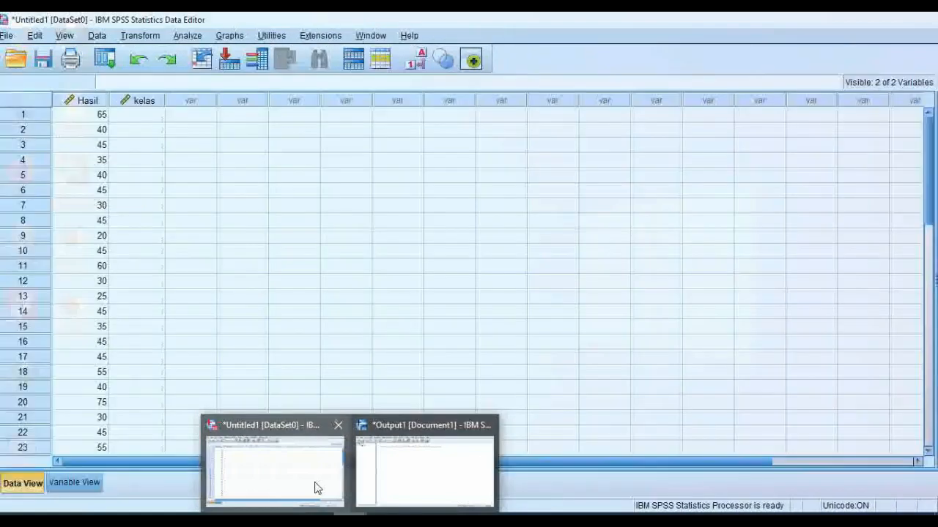
{"action": "left_click", "coordinate": [314, 487]}
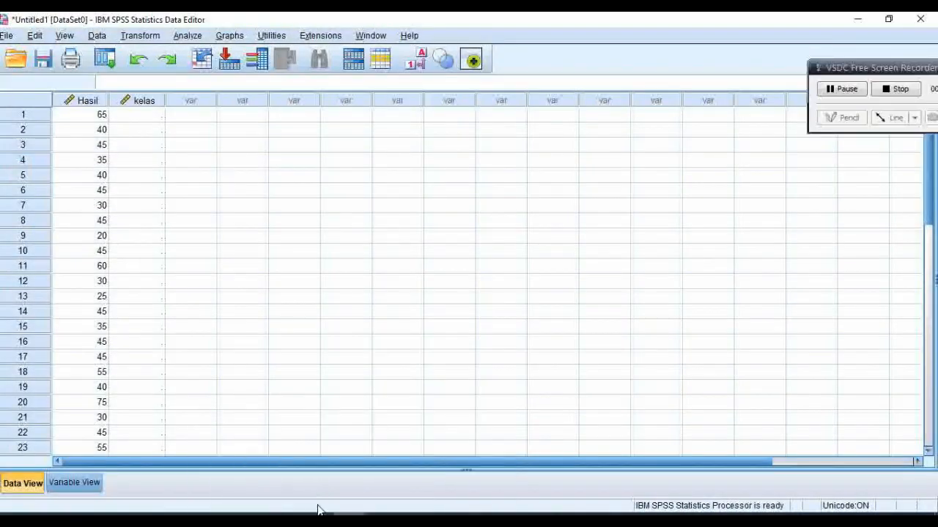
{"action": "mouse_move", "coordinate": [317, 519]}
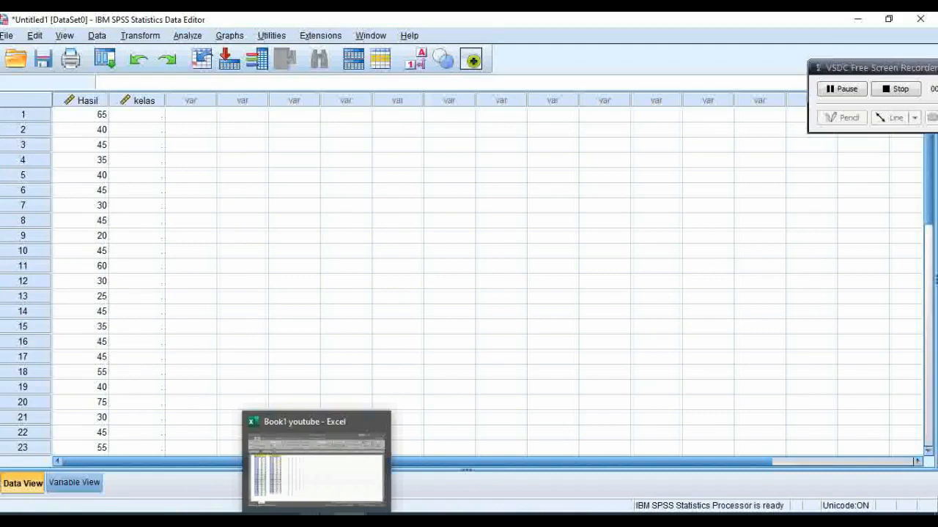
Step: Switch to the Excel workbook and copy the class code 1 cells in J3:J34
{"action": "mouse_move", "coordinate": [306, 490]}
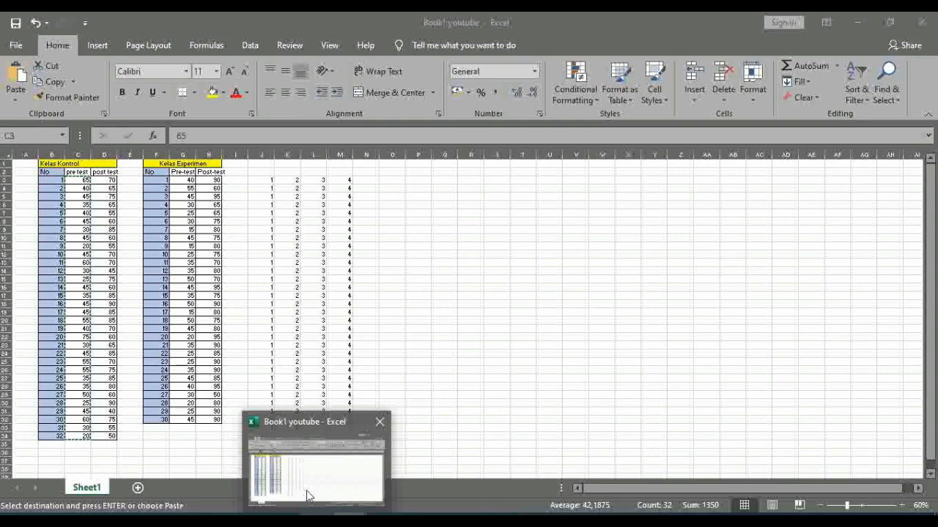
{"action": "left_click", "coordinate": [308, 496]}
{"action": "left_click_drag", "start_coordinate": [247, 303], "coordinate": [261, 254]}
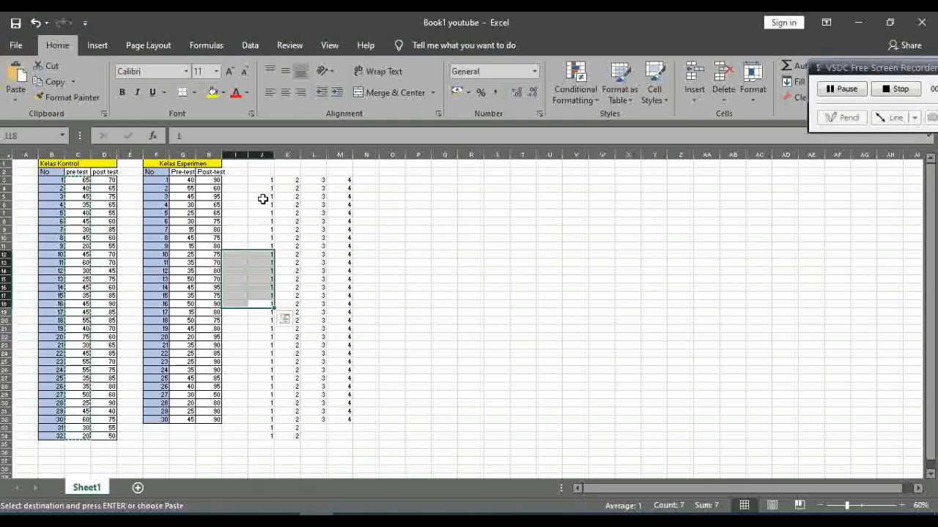
{"action": "left_click", "coordinate": [262, 200]}
{"action": "left_click", "coordinate": [262, 184]}
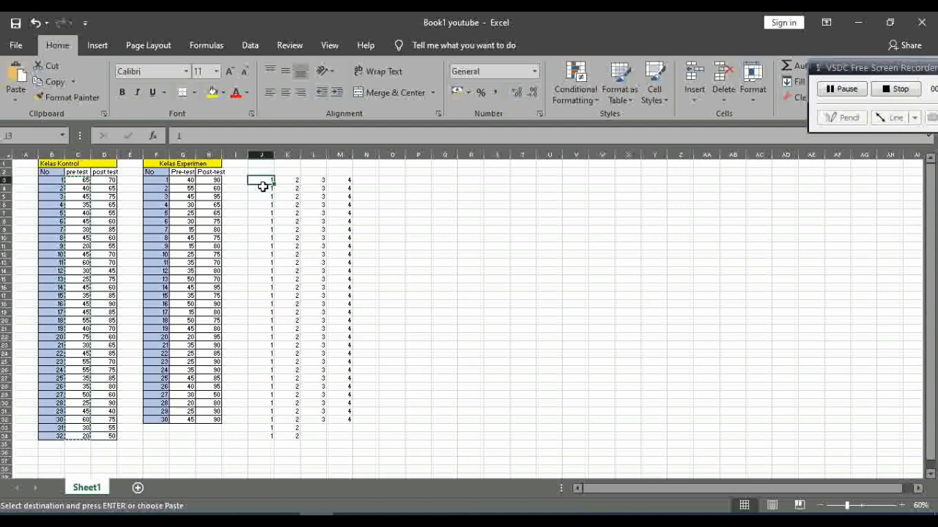
{"action": "left_click_drag", "start_coordinate": [262, 187], "coordinate": [269, 438]}
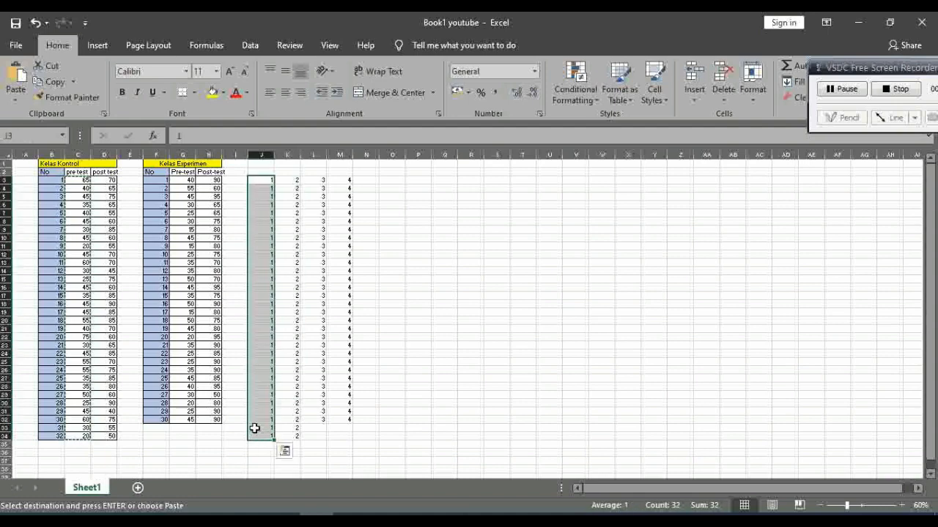
{"action": "key", "text": "ctrl+c"}
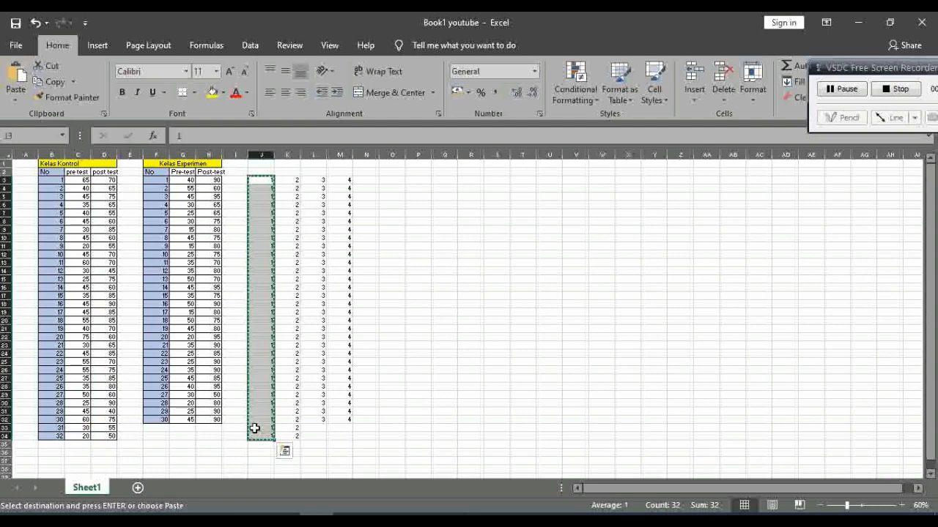
Step: Switch to the SPSS data set and paste the copied code 1 values into the kelas column from row 1
{"action": "left_click", "coordinate": [350, 515]}
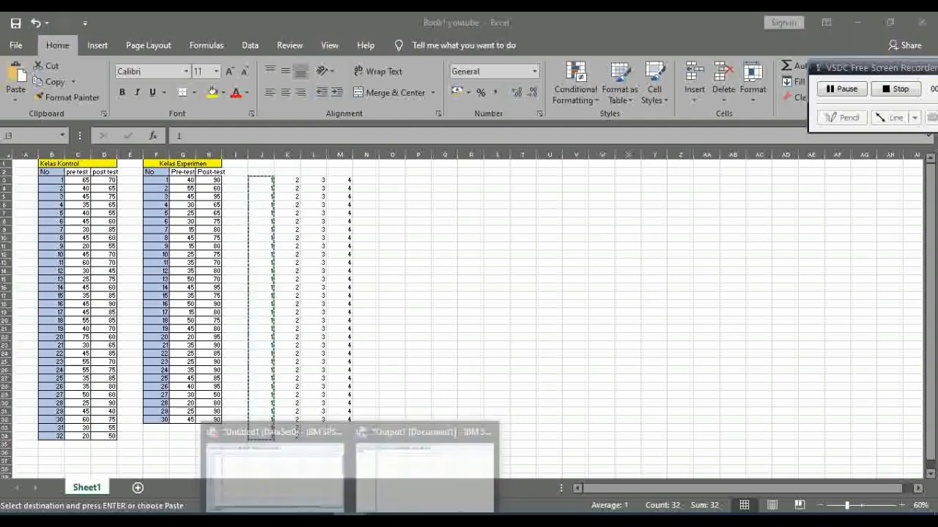
{"action": "left_click", "coordinate": [310, 486]}
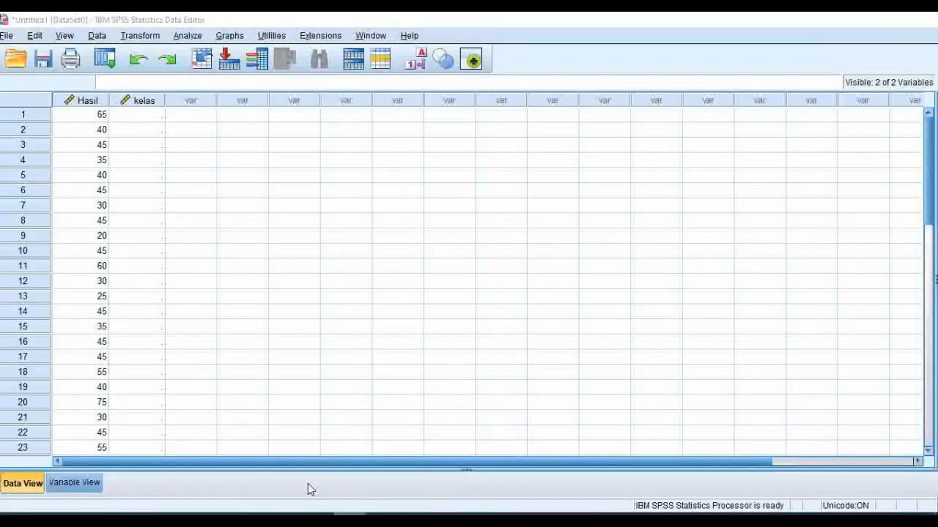
{"action": "left_click", "coordinate": [140, 117]}
{"action": "key", "text": "ctrl+v"}
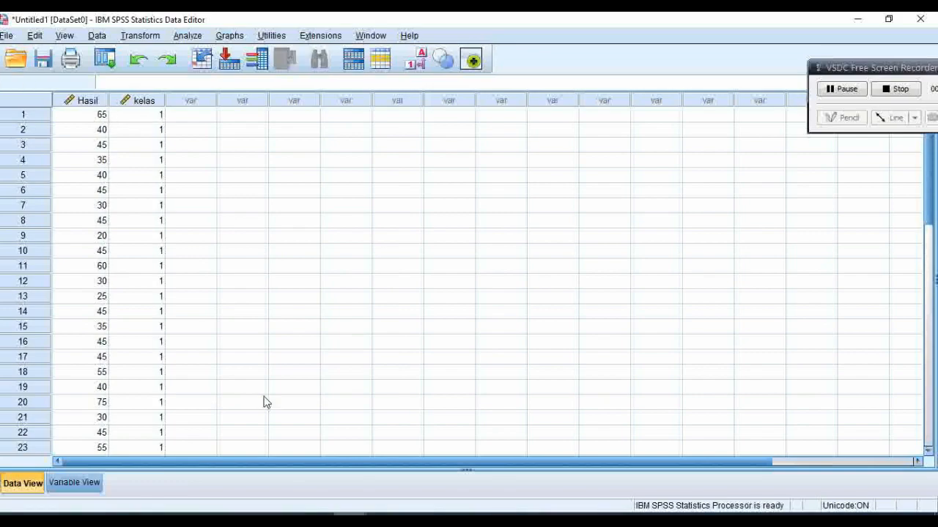
Step: Copy the control class post test scores in D3:D34 from Excel and paste them into the SPSS Hasil column from row 33
{"action": "left_click", "coordinate": [316, 515]}
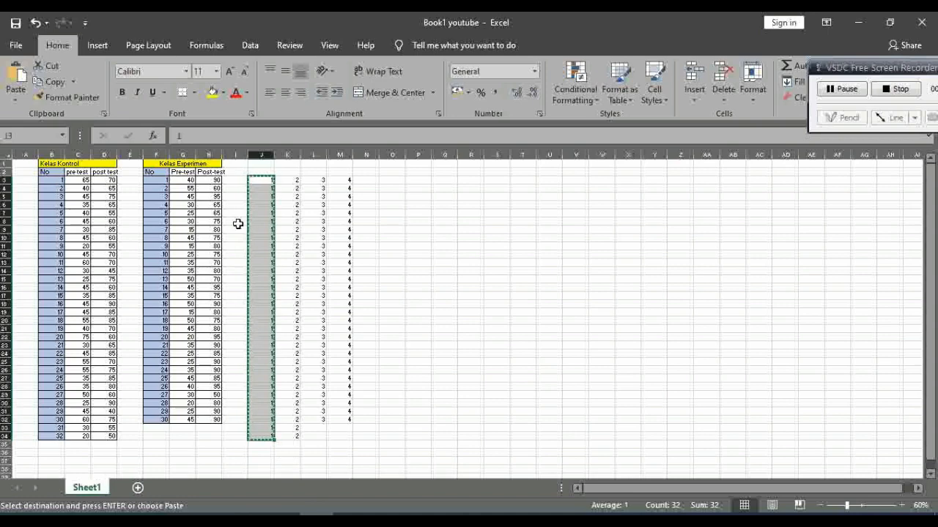
{"action": "left_click_drag", "start_coordinate": [100, 180], "coordinate": [111, 435]}
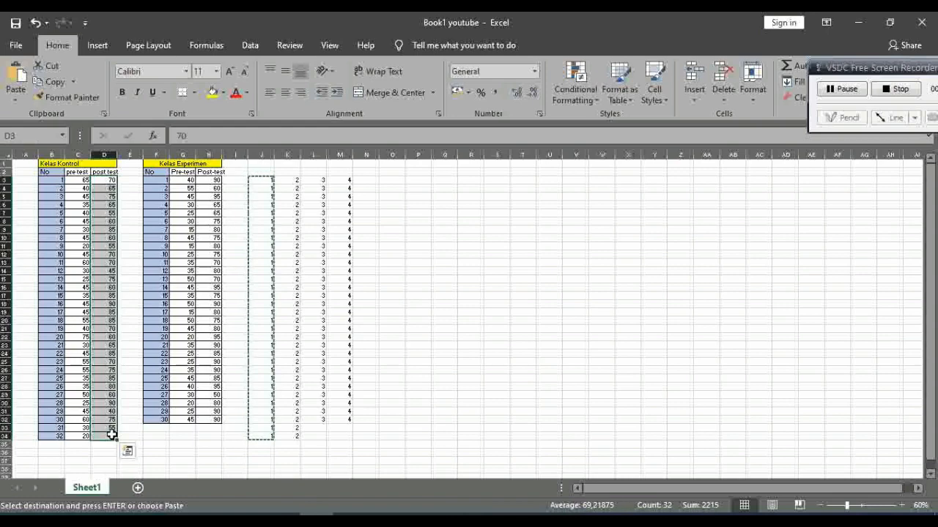
{"action": "key", "text": "ctrl+c"}
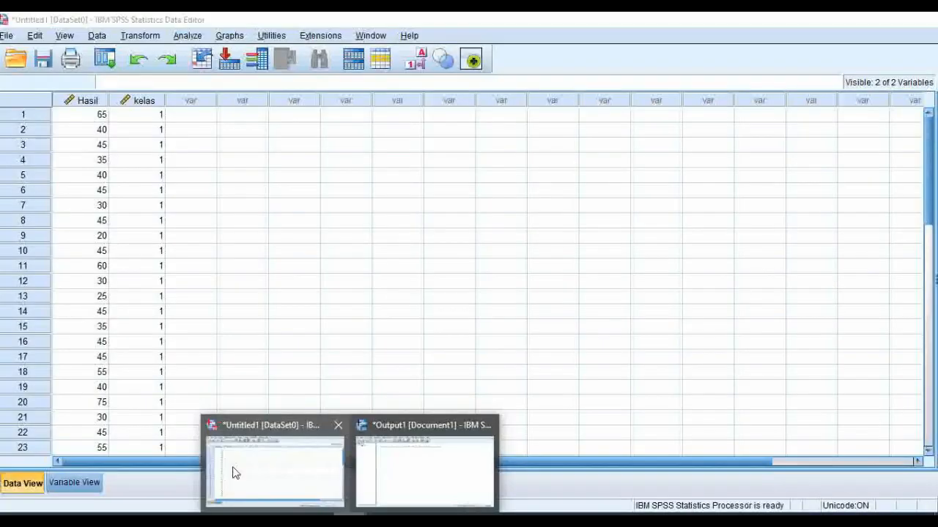
{"action": "left_click", "coordinate": [232, 473]}
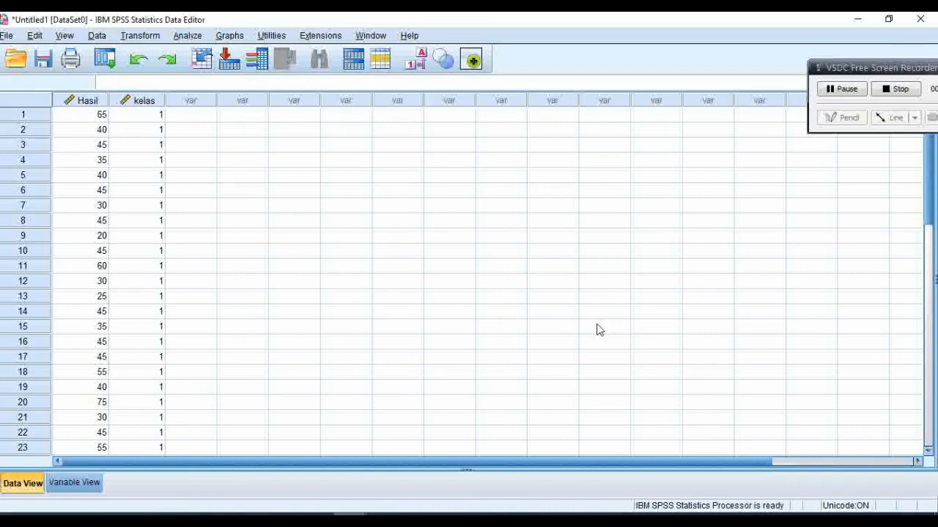
{"action": "left_click_drag", "start_coordinate": [932, 223], "coordinate": [912, 288]}
{"action": "left_click", "coordinate": [91, 351]}
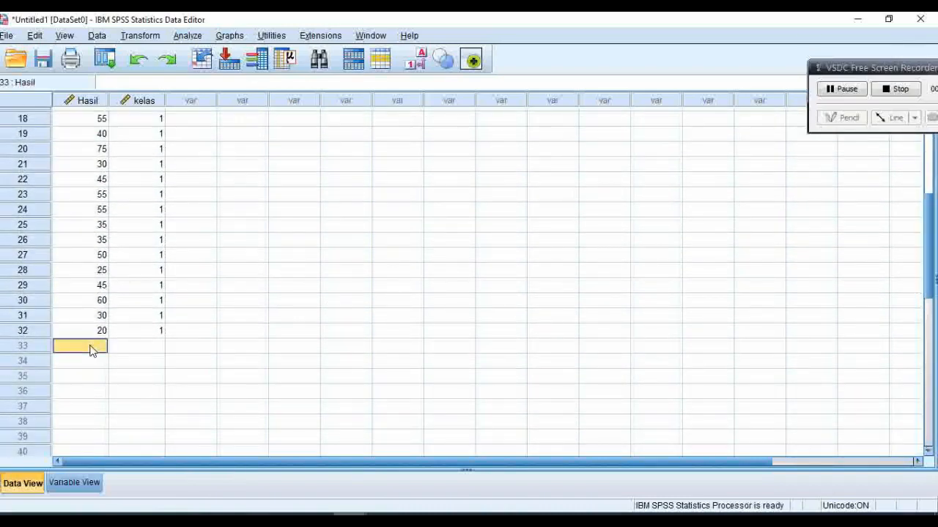
{"action": "key", "text": "ctrl+v"}
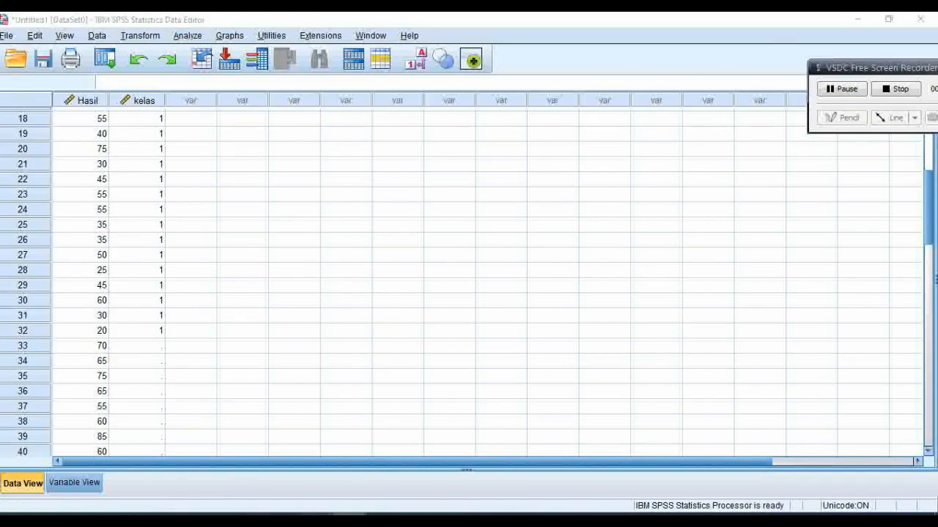
Step: Copy the class code 2 cells in K3:K34 from Excel and paste them into the SPSS kelas column from row 33
{"action": "key", "text": "alt+Tab"}
{"action": "mouse_move", "coordinate": [296, 438]}
{"action": "left_mouse_down"}
{"action": "mouse_move", "coordinate": [284, 181]}
{"action": "mouse_move", "coordinate": [297, 435]}
{"action": "left_mouse_up"}
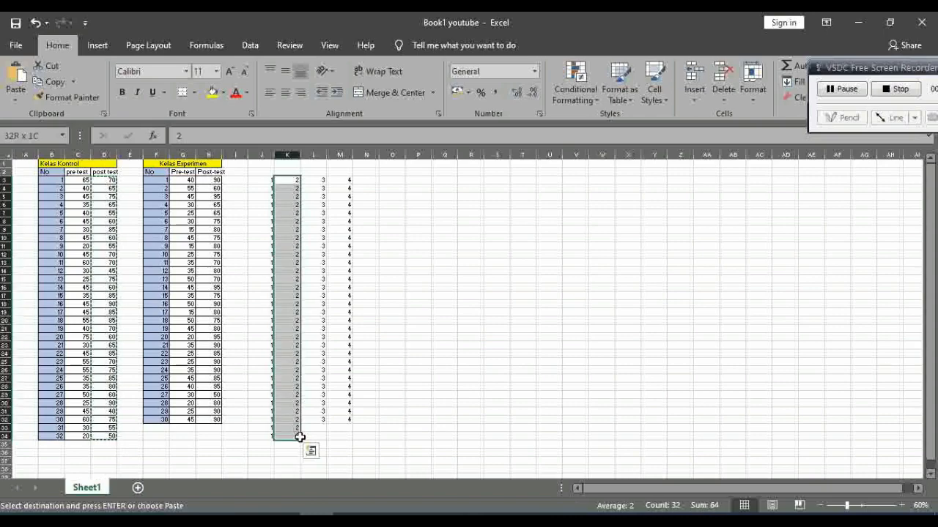
{"action": "key", "text": "ctrl+c"}
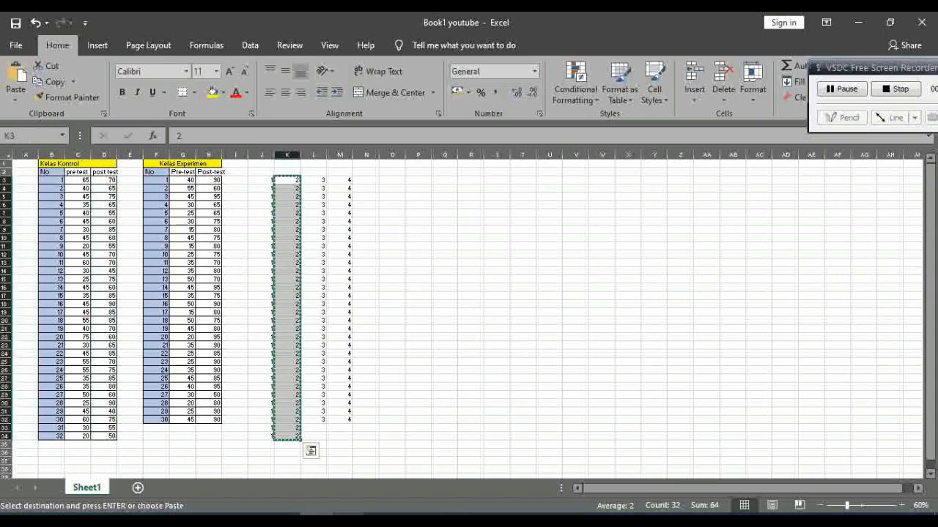
{"action": "mouse_move", "coordinate": [312, 517]}
{"action": "left_click", "coordinate": [299, 487]}
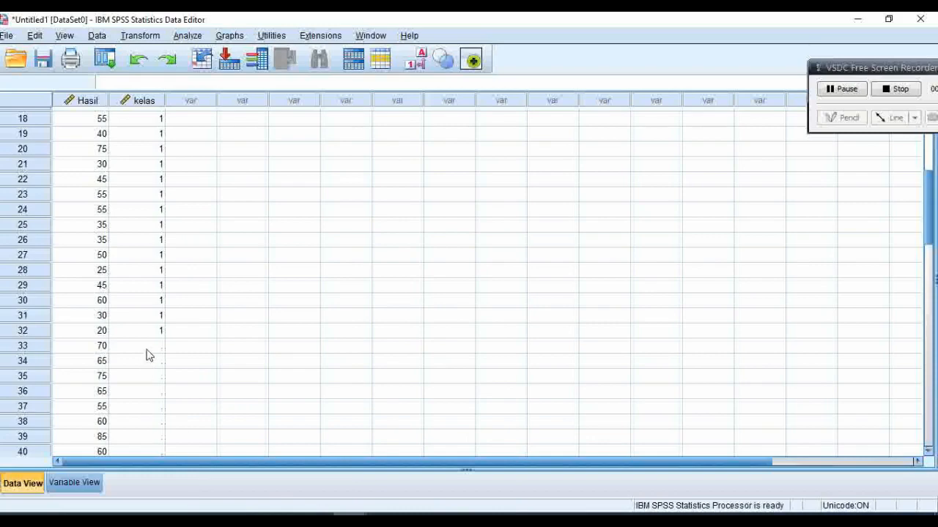
{"action": "left_click", "coordinate": [148, 350]}
{"action": "key", "text": "ctrl+v"}
Step: Copy the experiment class pre-test scores in G3:G32 from Excel and paste them into the SPSS Hasil column from row 65
{"action": "left_click_drag", "start_coordinate": [931, 238], "coordinate": [929, 276]}
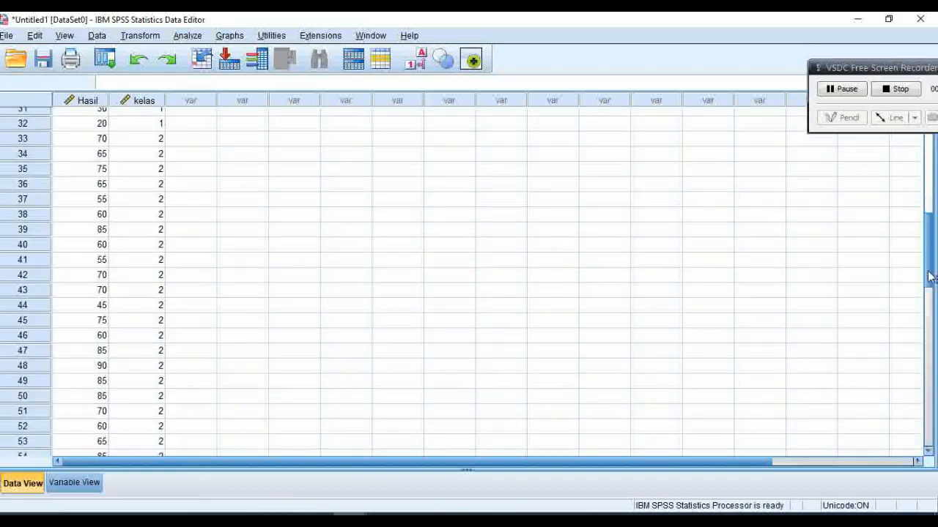
{"action": "scroll", "coordinate": [929, 276], "scroll_direction": "down", "scroll_amount": 6}
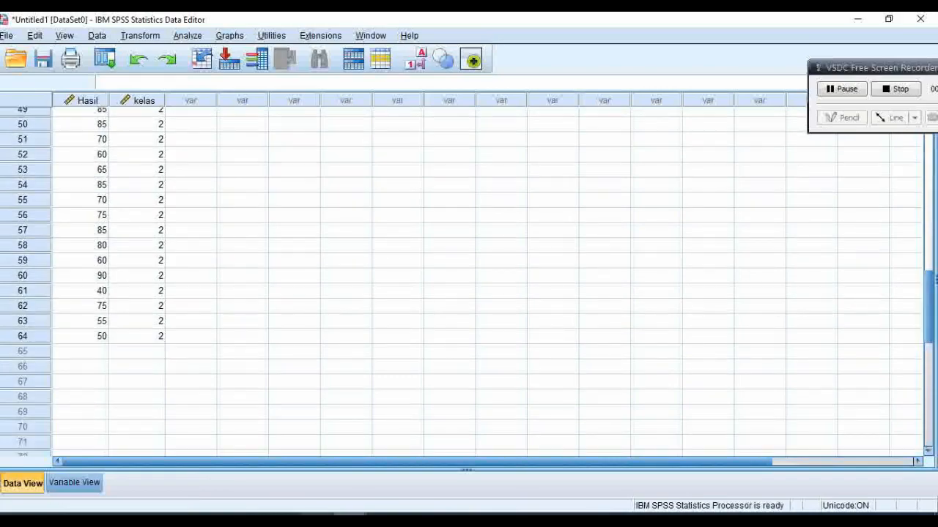
{"action": "key", "text": "alt+Tab"}
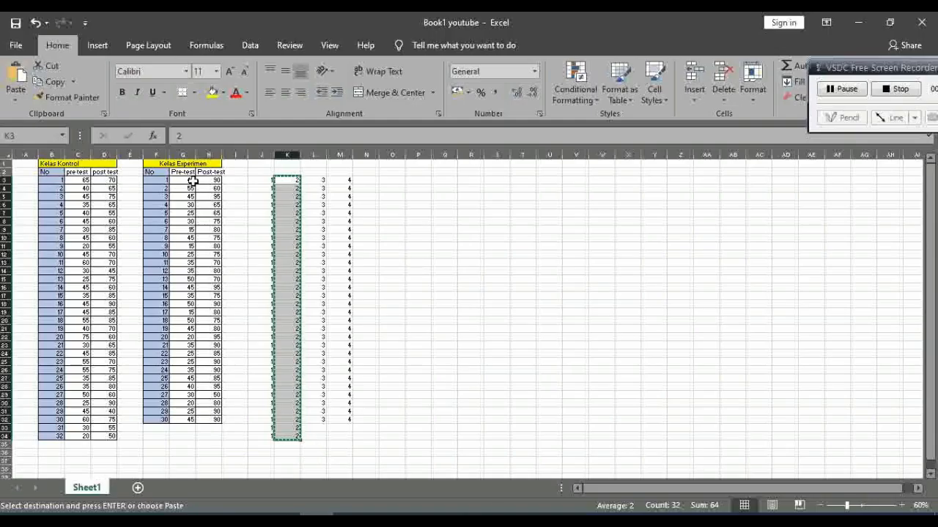
{"action": "left_click_drag", "start_coordinate": [192, 181], "coordinate": [189, 420]}
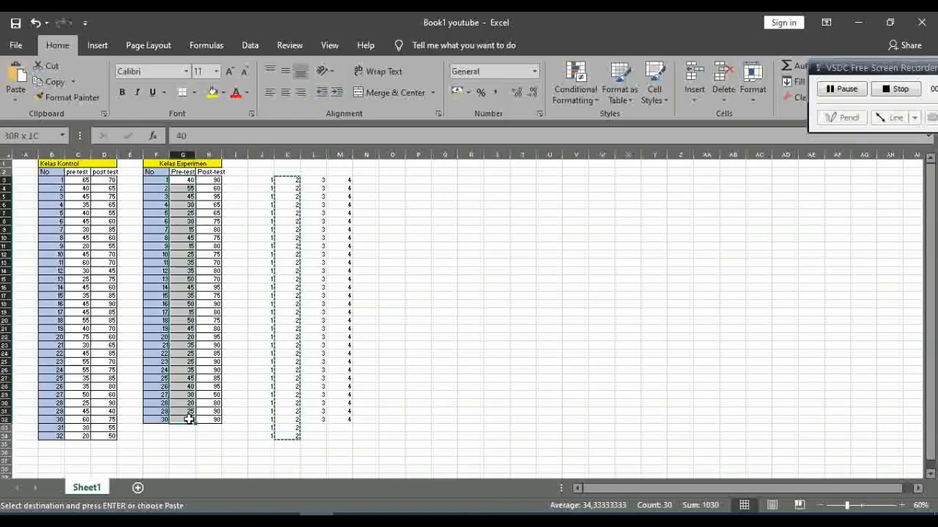
{"action": "key", "text": "ctrl+c"}
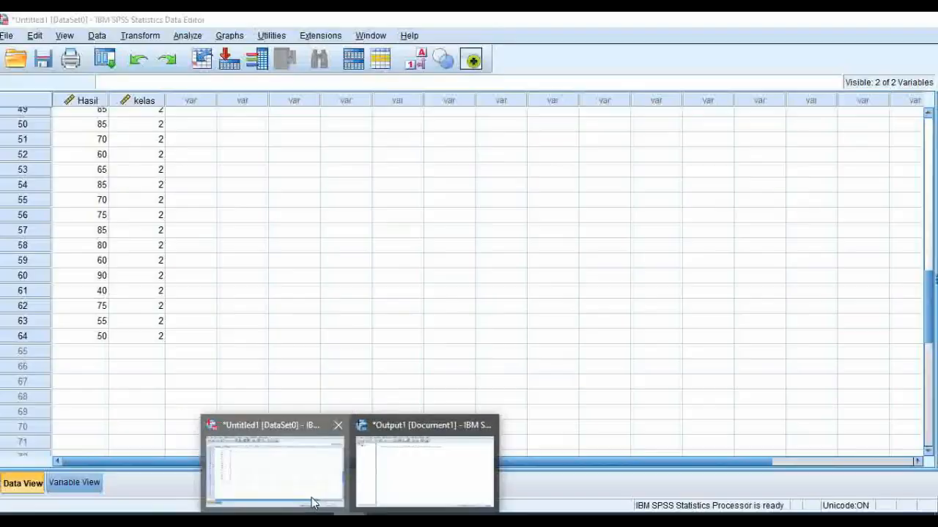
{"action": "left_click", "coordinate": [310, 502]}
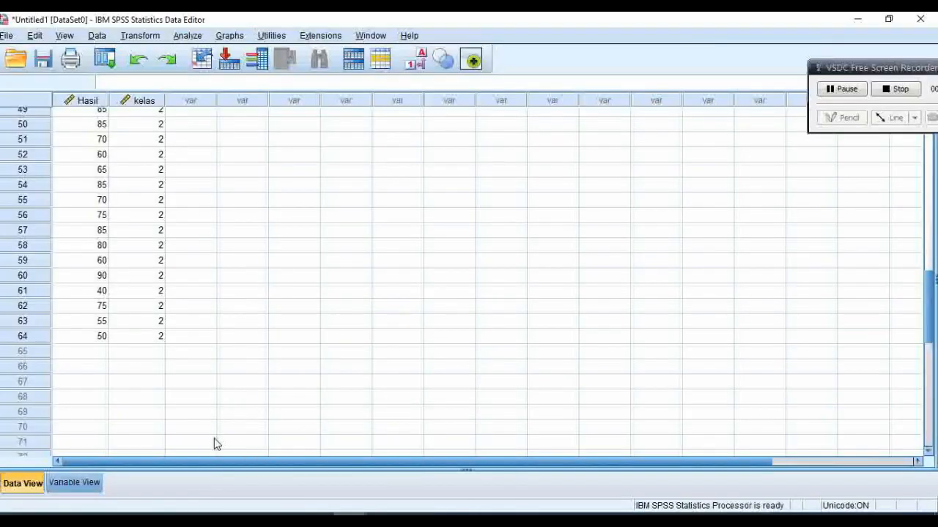
{"action": "left_click", "coordinate": [86, 357]}
{"action": "key", "text": "ctrl+v"}
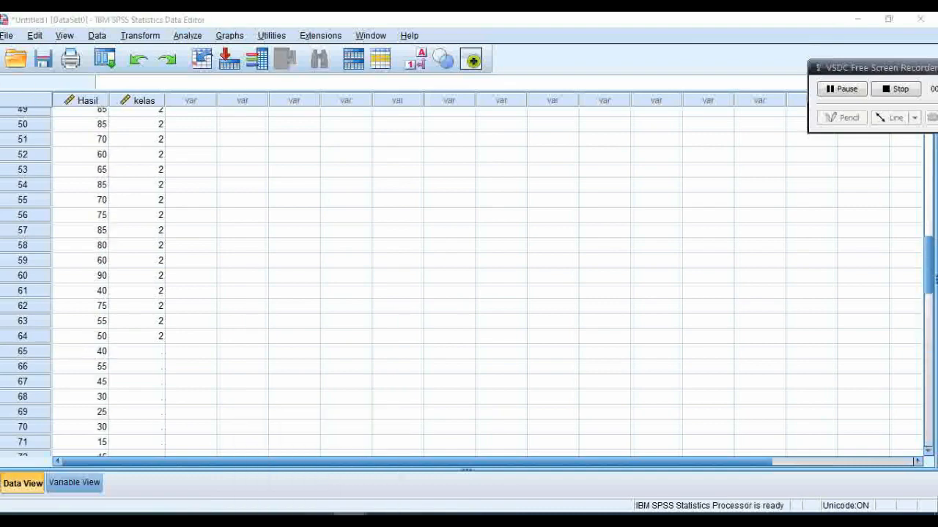
Step: Copy the class code 3 cells in L3:L32 from Excel and paste them into the SPSS kelas column from row 65
{"action": "key", "text": "alt+Tab"}
{"action": "left_click_drag", "start_coordinate": [323, 420], "coordinate": [310, 181]}
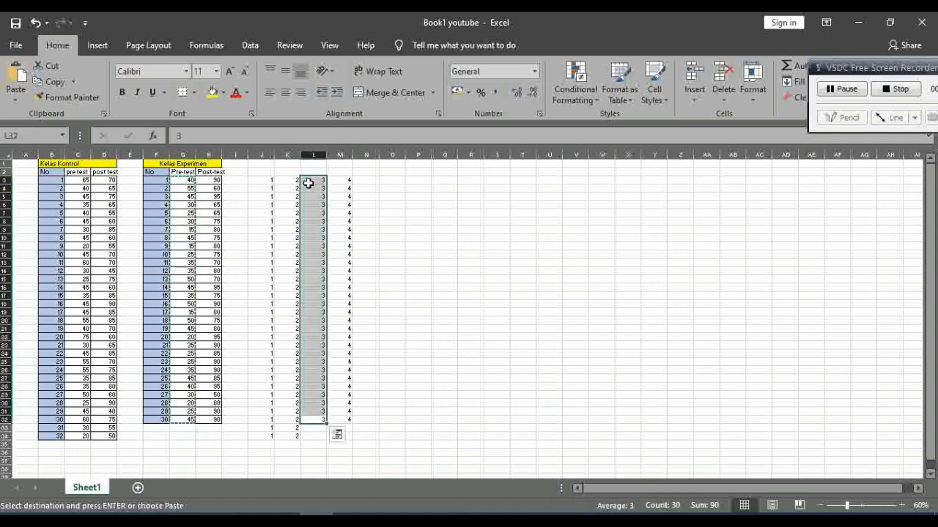
{"action": "key", "text": "ctrl+c"}
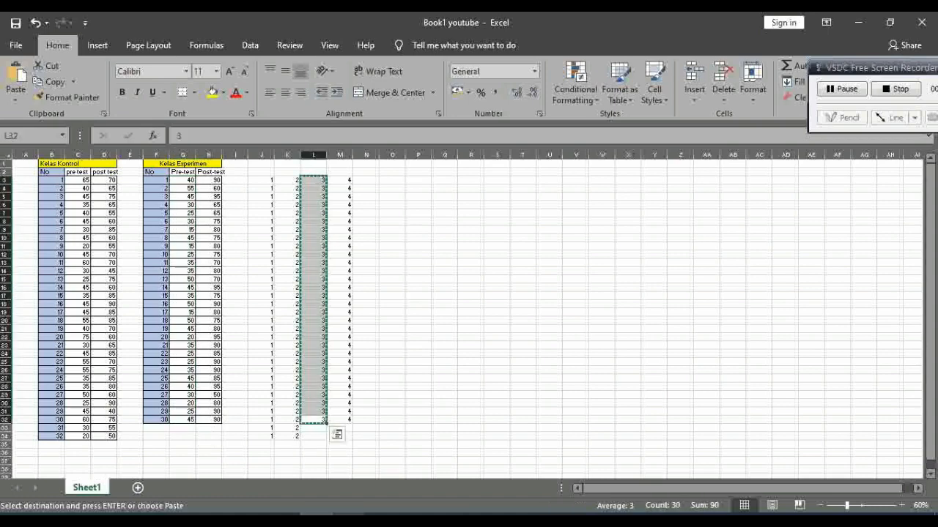
{"action": "mouse_move", "coordinate": [350, 522]}
{"action": "left_click", "coordinate": [293, 496]}
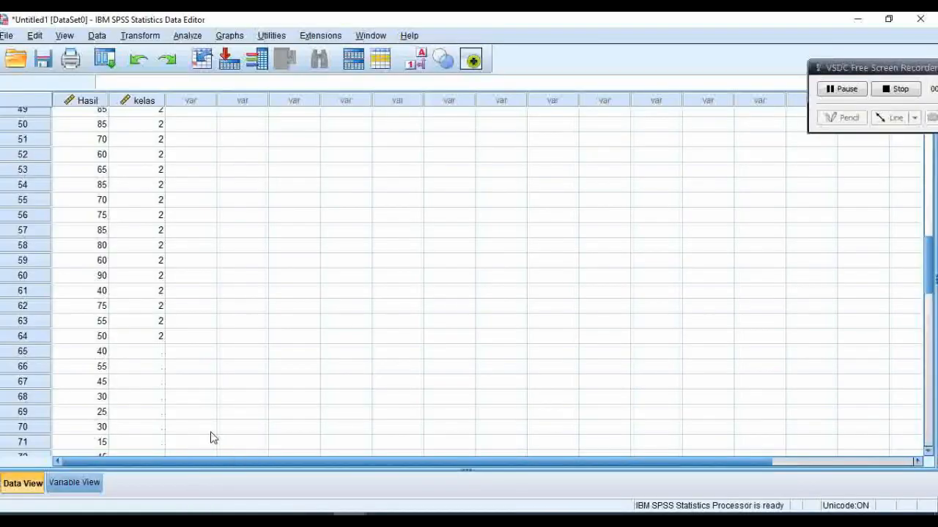
{"action": "left_click", "coordinate": [144, 353]}
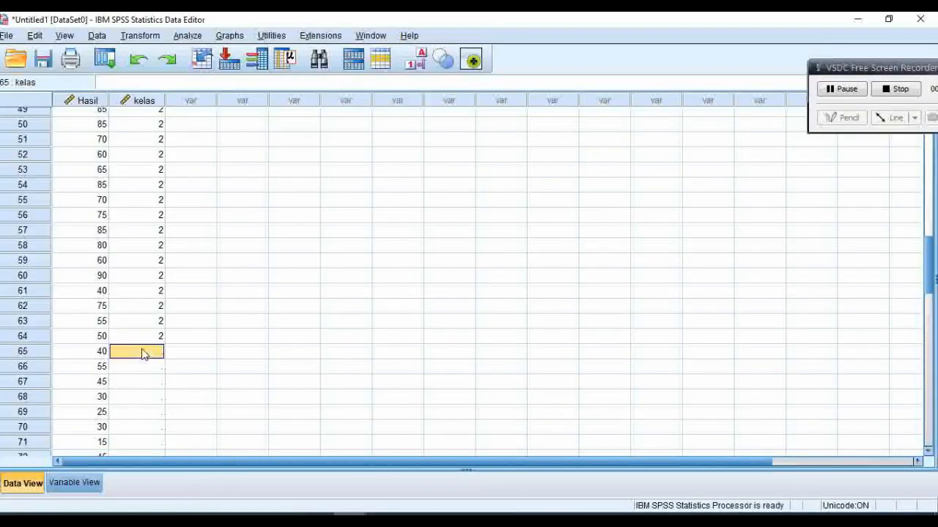
{"action": "key", "text": "ctrl+v"}
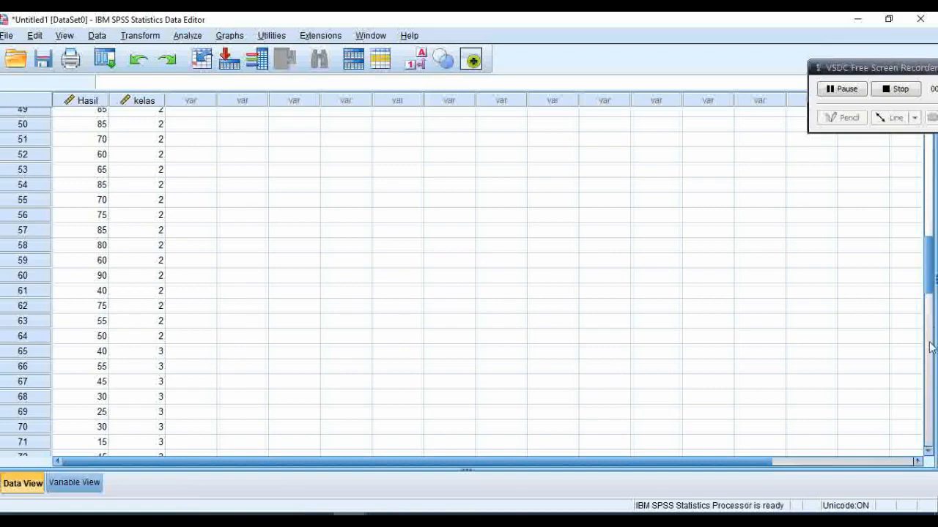
Step: Copy the experiment class post-test scores in H3:H32 from Excel and paste them into the SPSS Hasil column from row 95
{"action": "left_click_drag", "start_coordinate": [931, 293], "coordinate": [929, 386]}
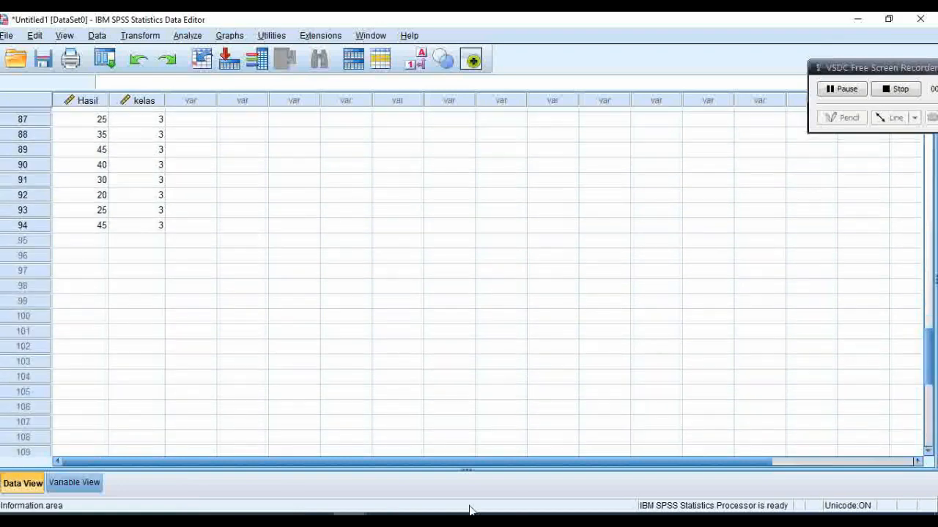
{"action": "left_click", "coordinate": [336, 521]}
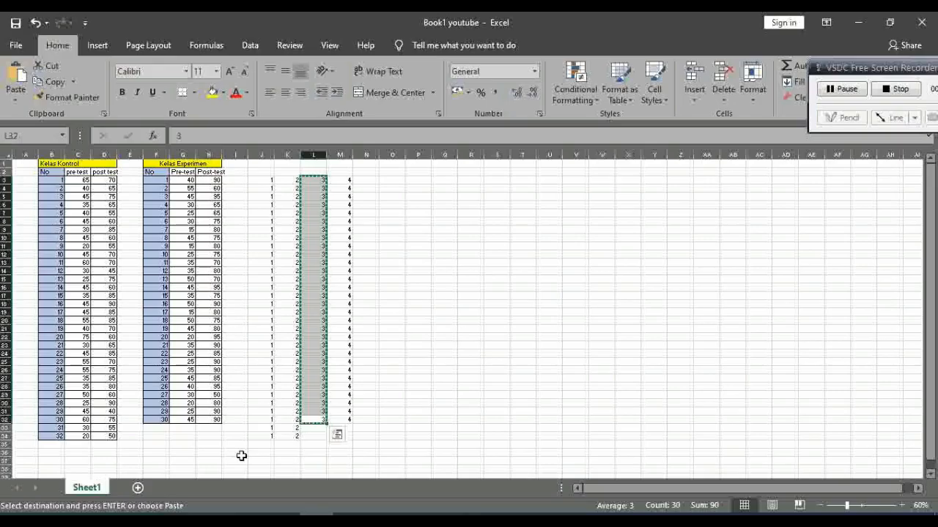
{"action": "left_click", "coordinate": [209, 419]}
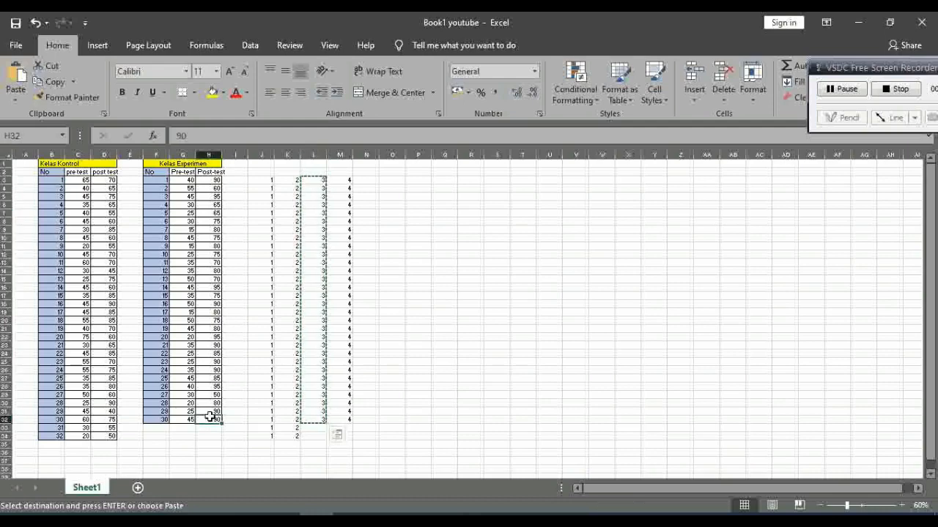
{"action": "left_click_drag", "start_coordinate": [209, 416], "coordinate": [204, 183]}
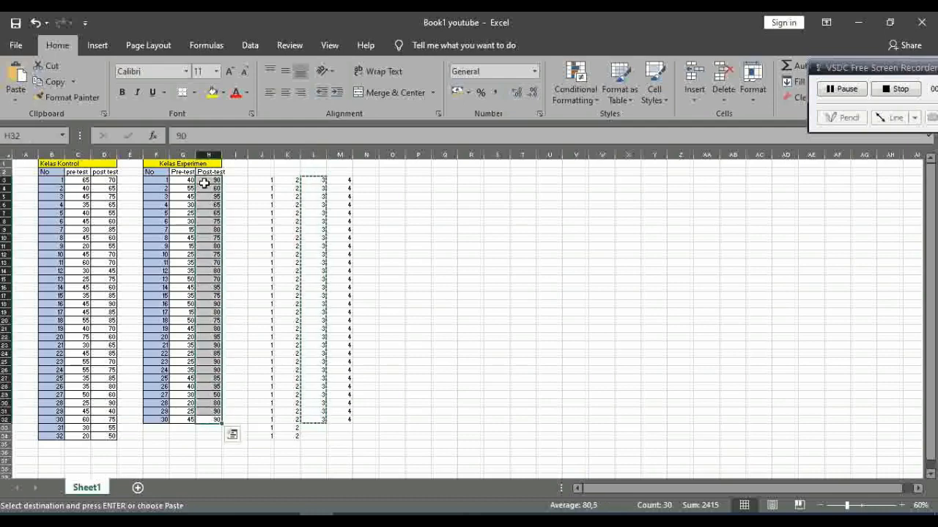
{"action": "key", "text": "ctrl+c"}
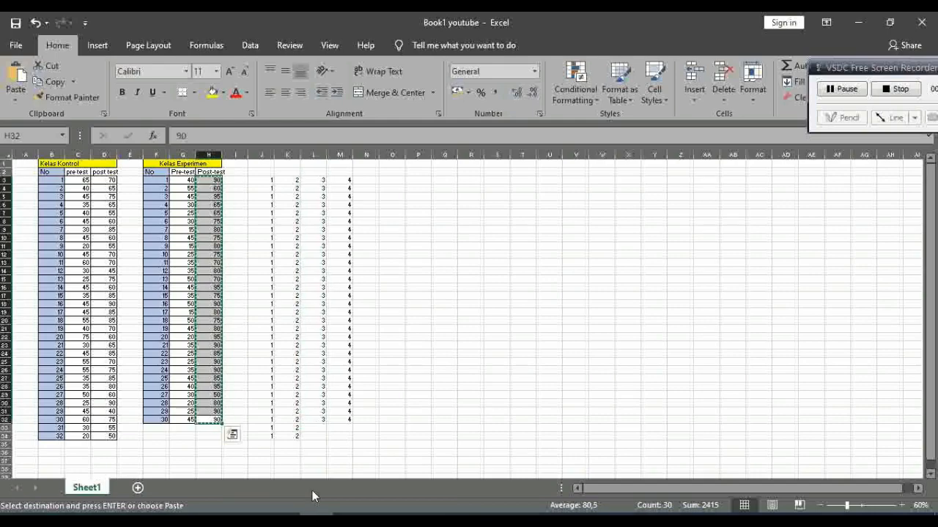
{"action": "left_click", "coordinate": [349, 521]}
{"action": "left_click", "coordinate": [292, 486]}
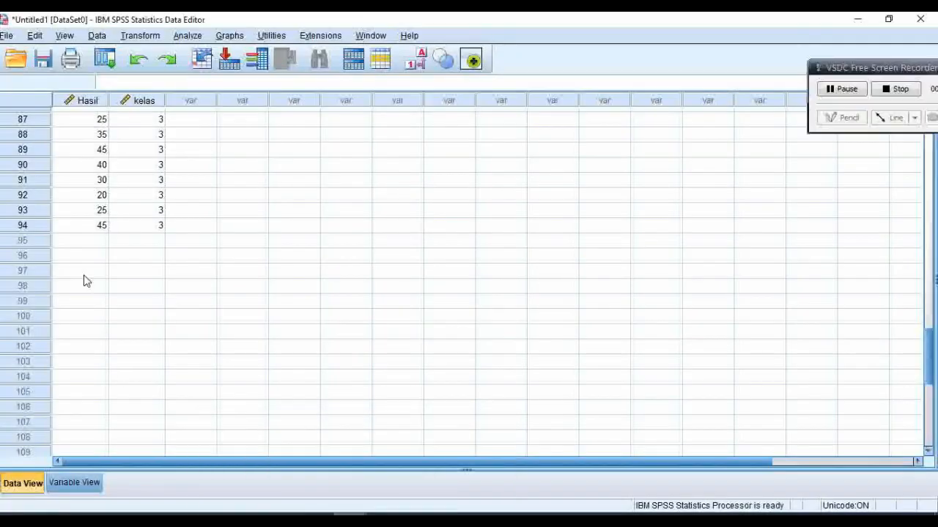
{"action": "left_click", "coordinate": [89, 242]}
{"action": "key", "text": "ctrl+v"}
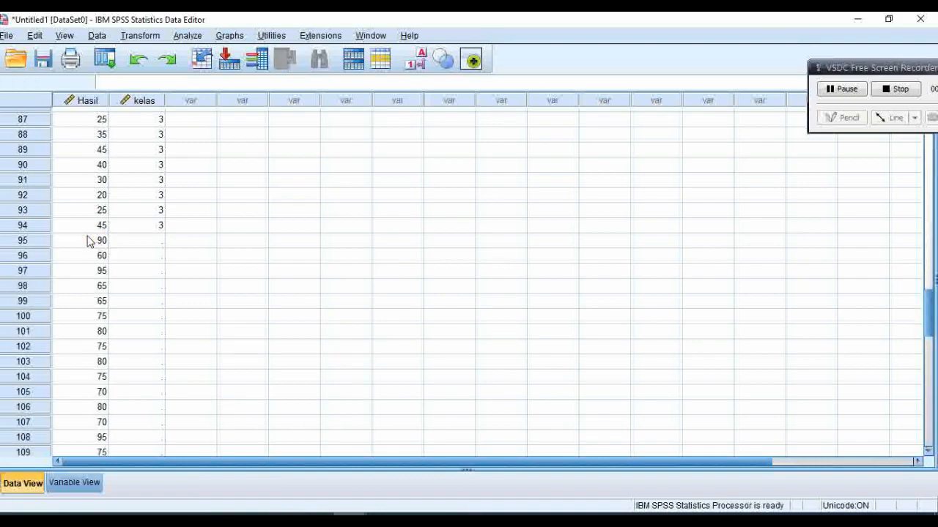
Step: Copy the class code 4 cells in M3:M32 from Excel and paste them into the SPSS kelas column from row 95
{"action": "left_click", "coordinate": [316, 522]}
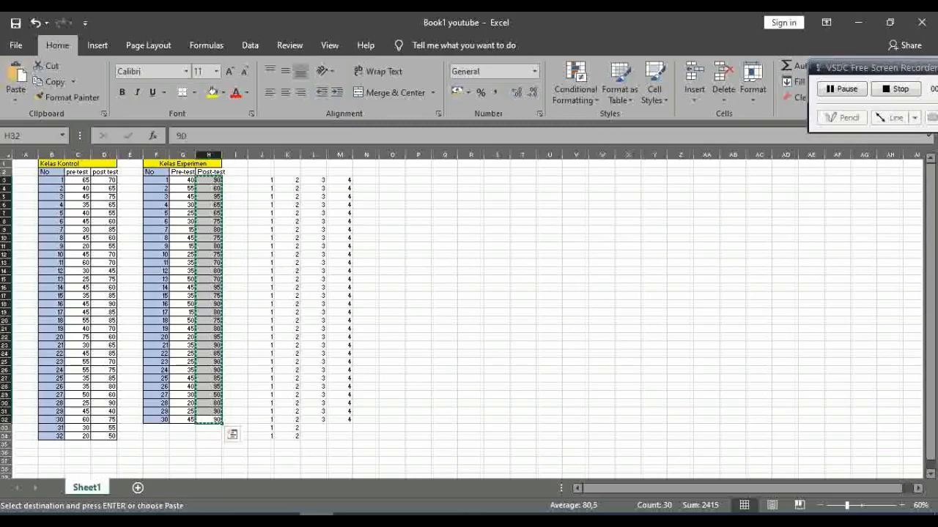
{"action": "left_click_drag", "start_coordinate": [344, 421], "coordinate": [342, 182]}
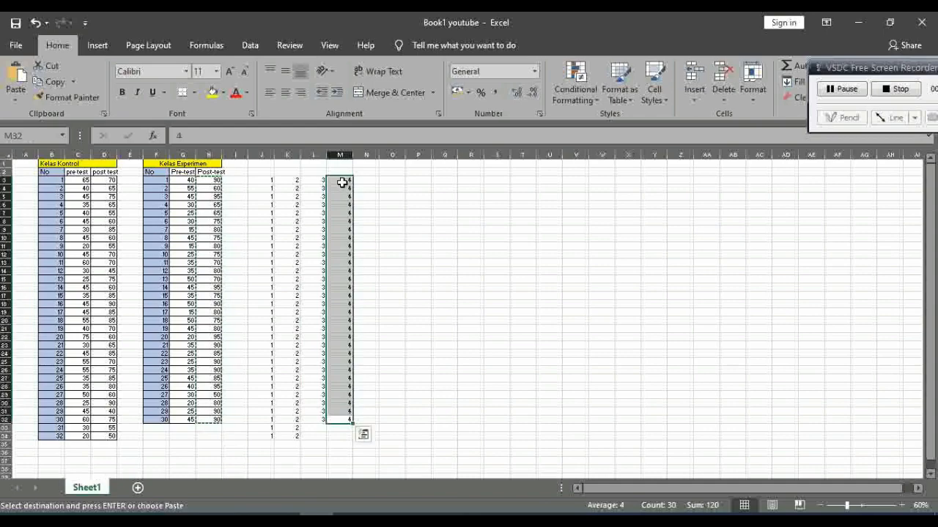
{"action": "key", "text": "ctrl+c"}
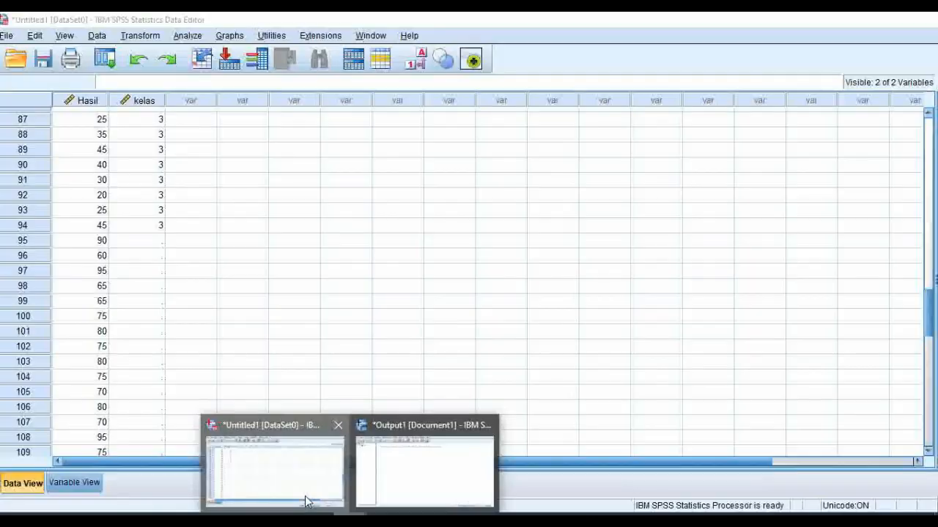
{"action": "left_click", "coordinate": [305, 500]}
{"action": "left_click", "coordinate": [151, 245]}
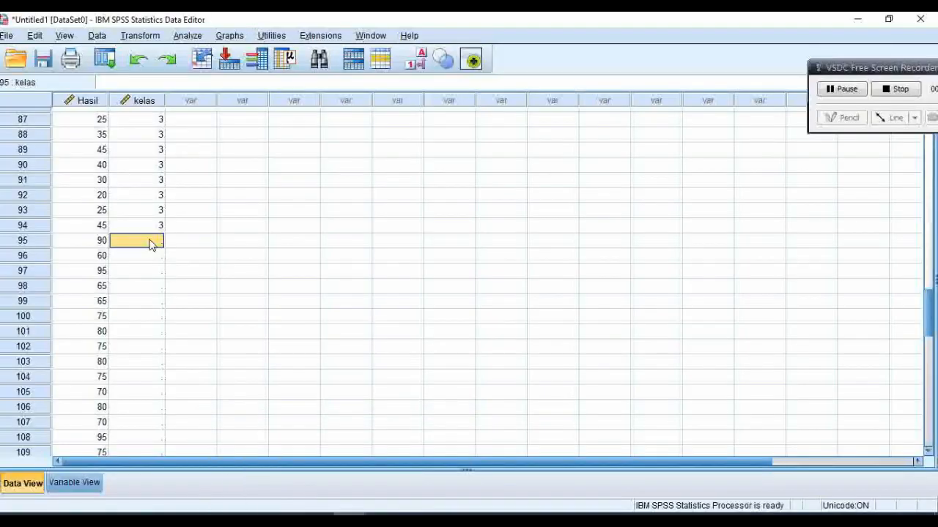
{"action": "key", "text": "ctrl+v"}
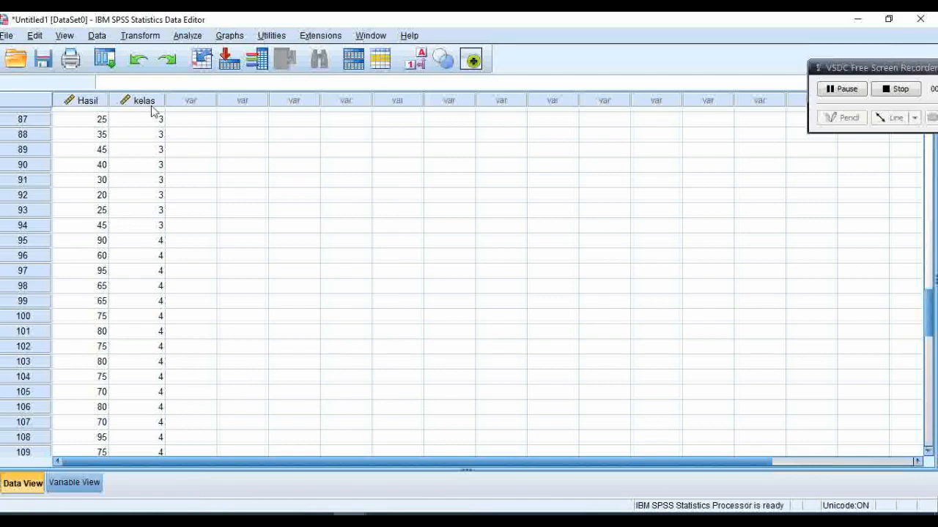
Step: Start an Explore analysis with Hasil as the dependent variable and kelas as the factor
{"action": "left_click", "coordinate": [187, 35]}
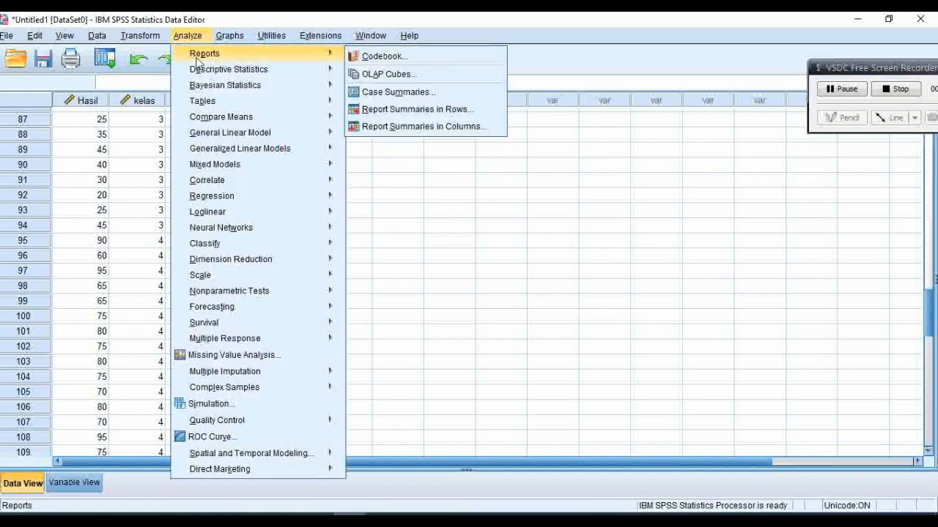
{"action": "mouse_move", "coordinate": [235, 74]}
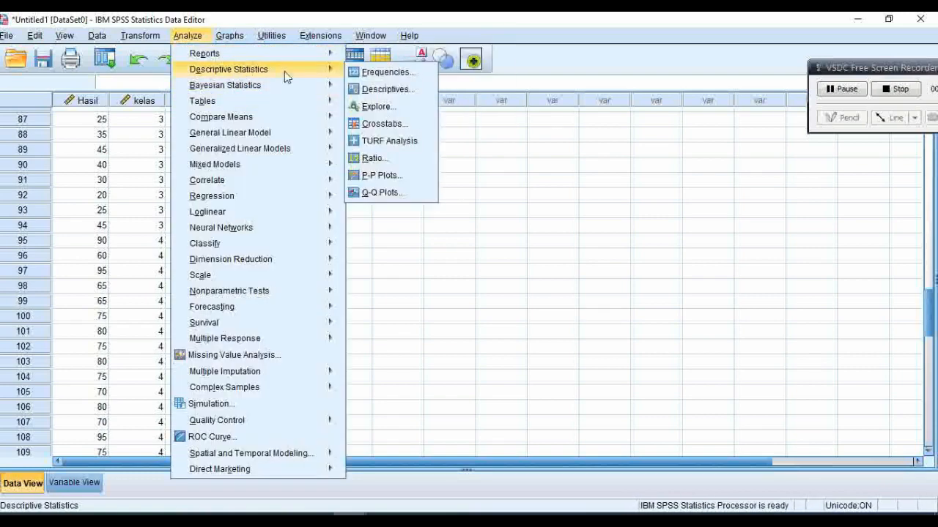
{"action": "left_click", "coordinate": [380, 108]}
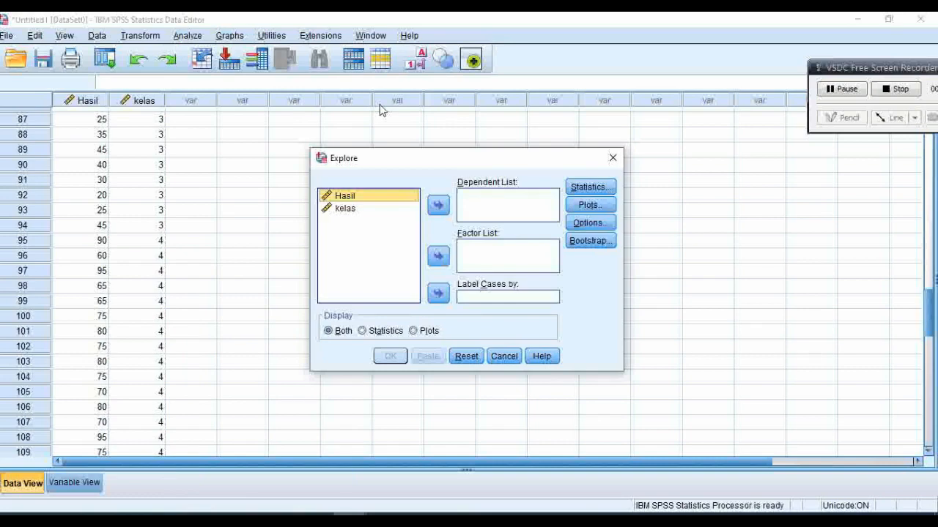
{"action": "left_click", "coordinate": [438, 207]}
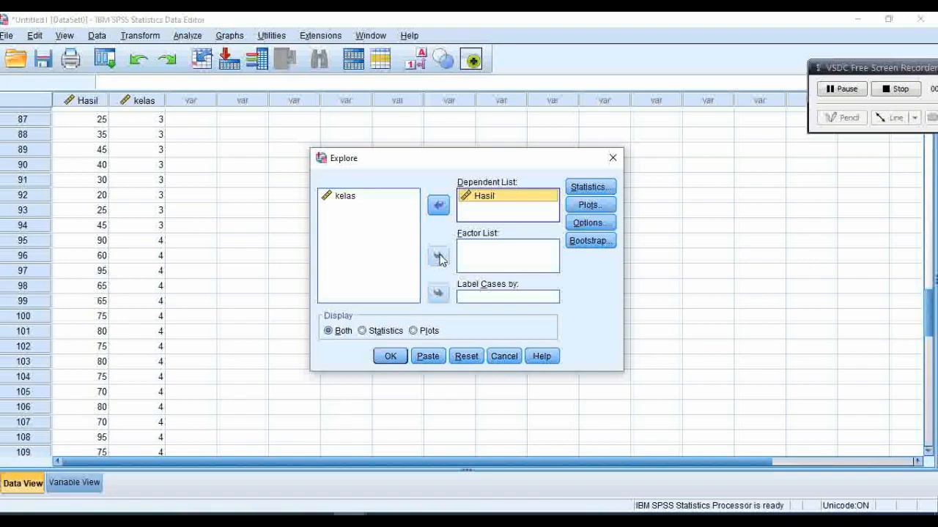
{"action": "left_click", "coordinate": [352, 195]}
{"action": "left_click", "coordinate": [438, 260]}
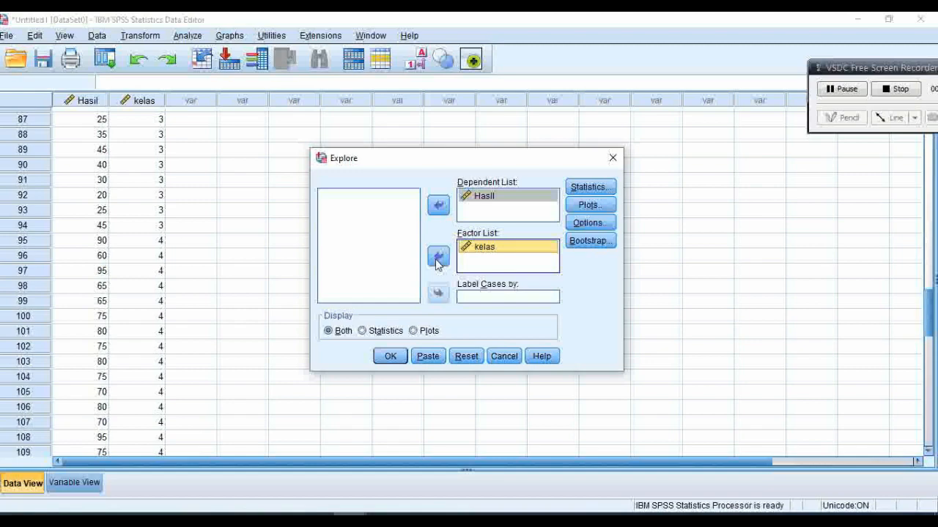
Step: Enable normality plots with tests and the Power estimation Levene option for the Explore plots, and run the analysis
{"action": "left_click", "coordinate": [584, 206]}
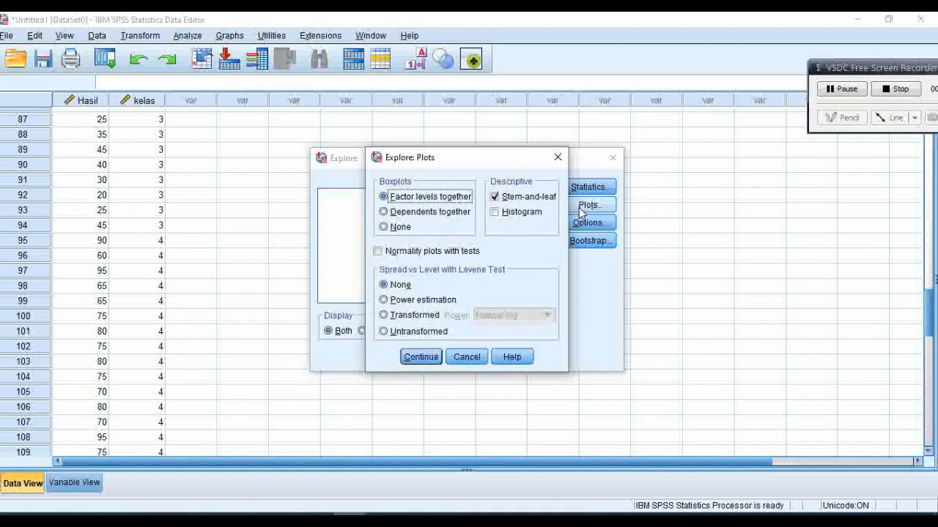
{"action": "left_click", "coordinate": [378, 251]}
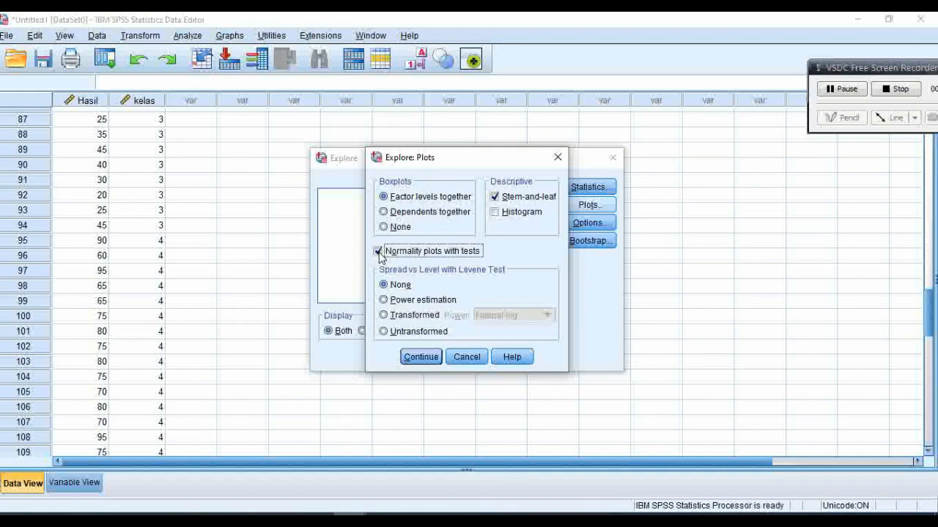
{"action": "left_click", "coordinate": [383, 300]}
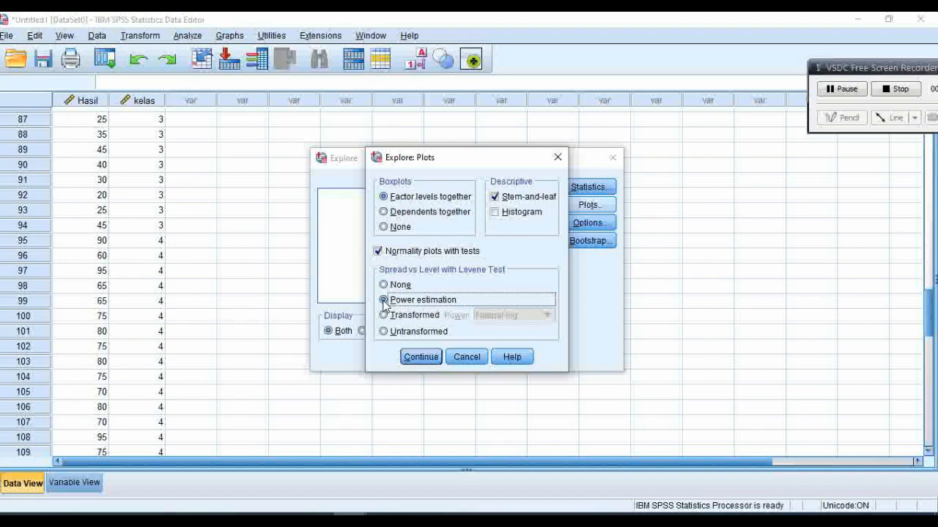
{"action": "left_click", "coordinate": [420, 358]}
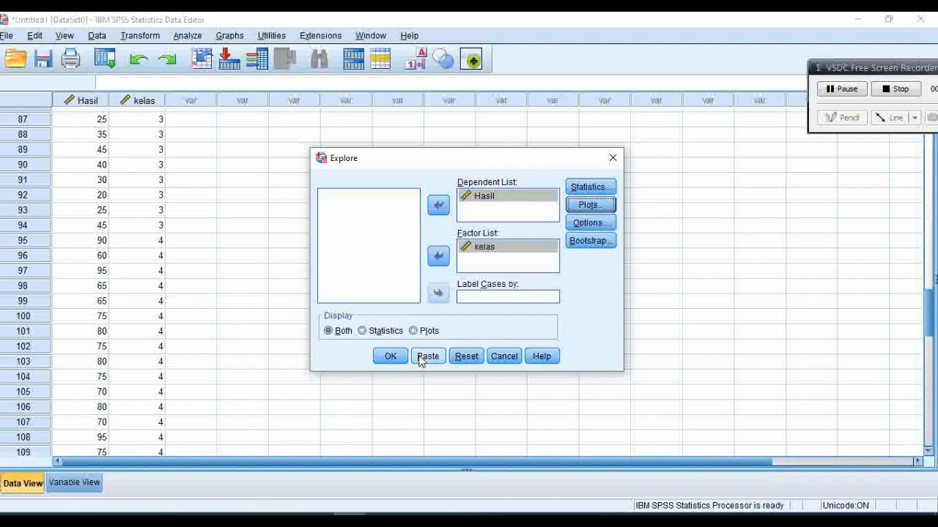
{"action": "left_click", "coordinate": [396, 357]}
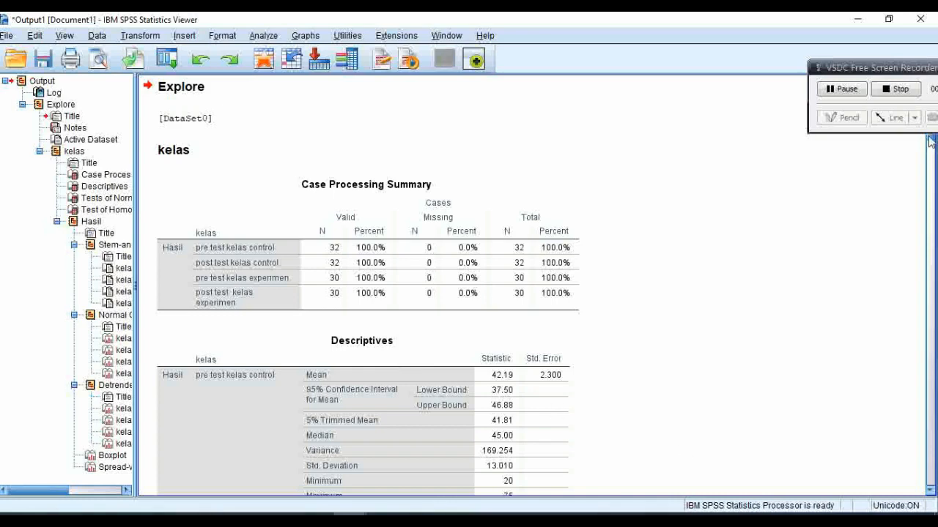
Step: Examine the Tests of Normality and Homogeneity of Variance tables, checking the significance criteria on slide 1 of the PowerPoint presentation
{"action": "left_click_drag", "start_coordinate": [929, 150], "coordinate": [931, 225]}
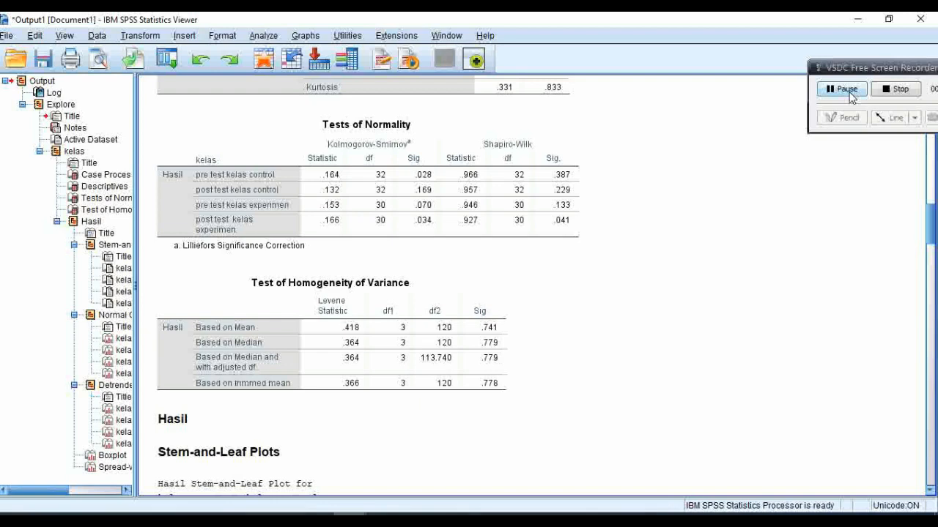
{"action": "left_click", "coordinate": [350, 519]}
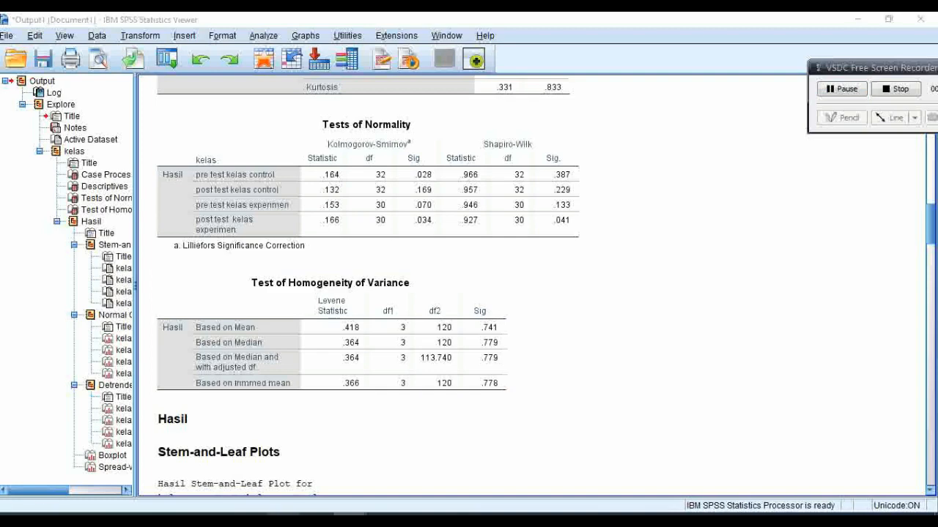
{"action": "left_click", "coordinate": [283, 519]}
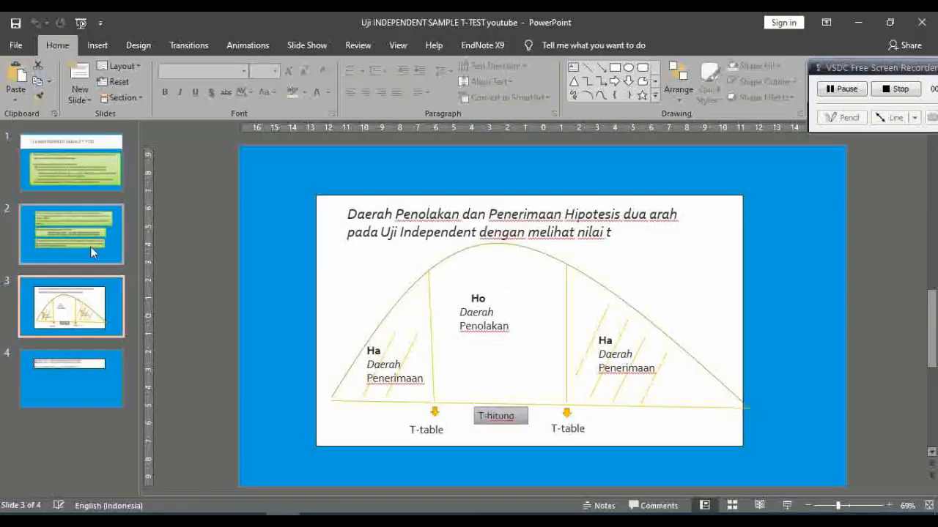
{"action": "left_click", "coordinate": [83, 170]}
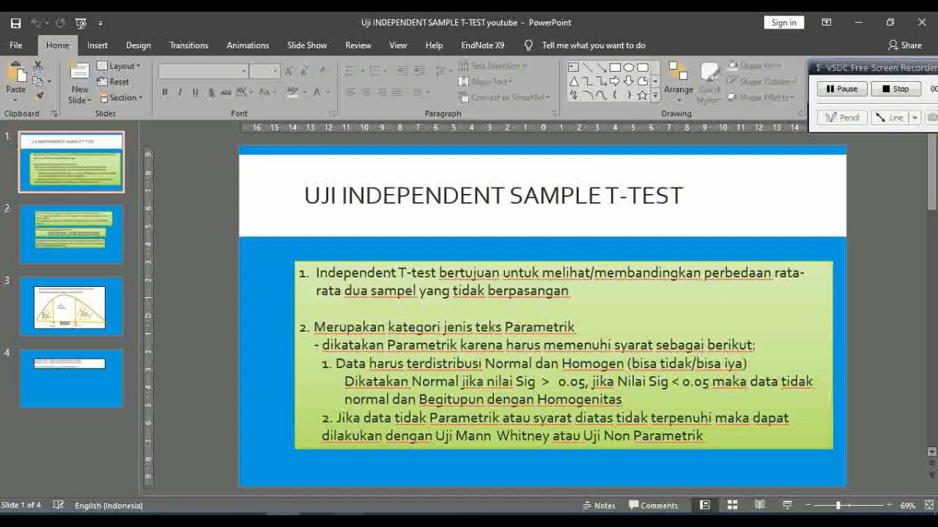
{"action": "mouse_move", "coordinate": [348, 514]}
{"action": "left_click", "coordinate": [410, 458]}
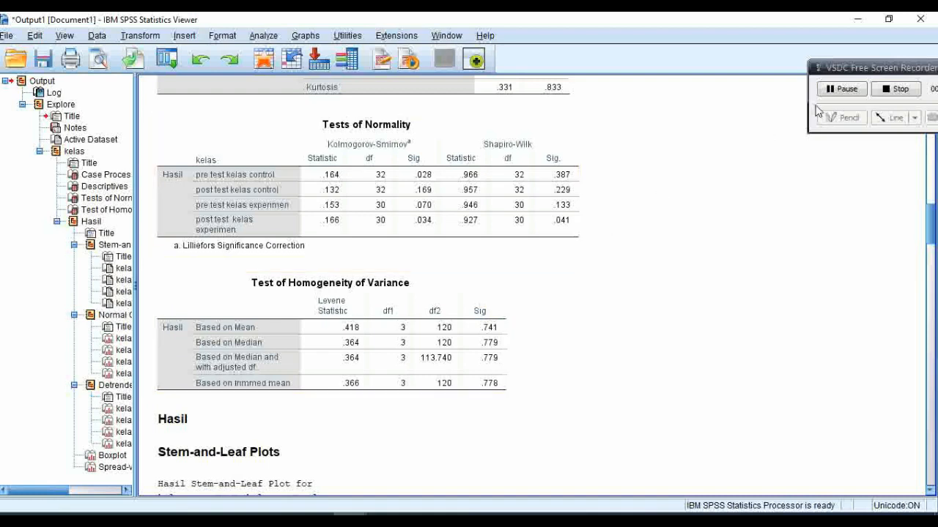
{"action": "left_click", "coordinate": [889, 89]}
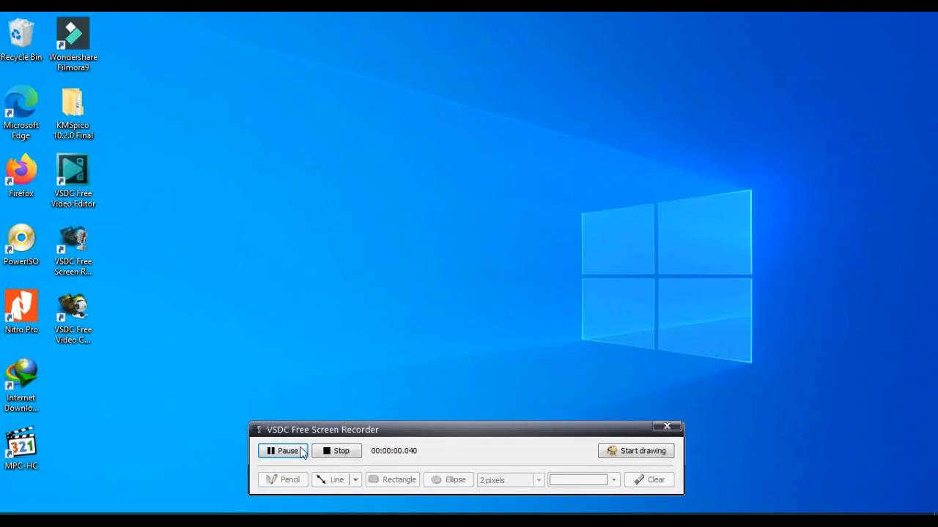
{"action": "left_click_drag", "start_coordinate": [374, 410], "coordinate": [871, 175]}
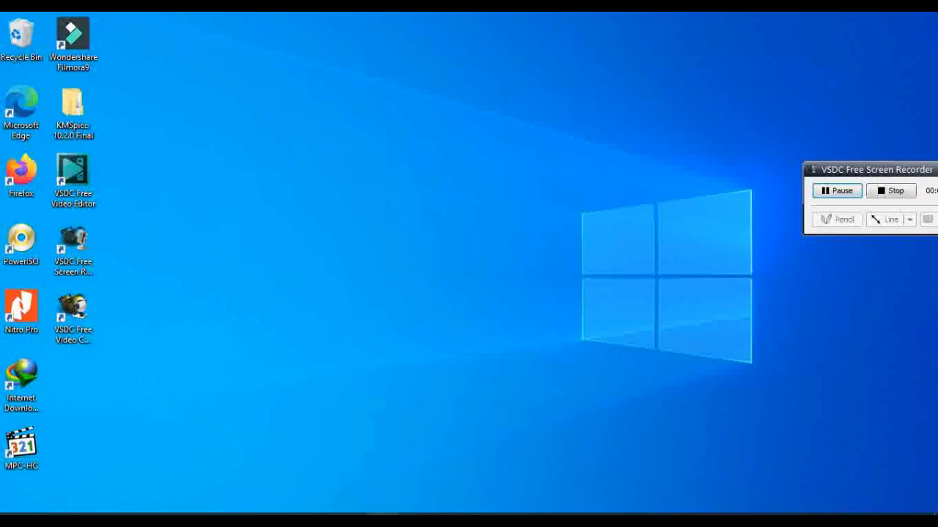
Step: Switch to the SPSS Data Editor and delete the Hasil and kelas variables from the data set
{"action": "mouse_move", "coordinate": [383, 519]}
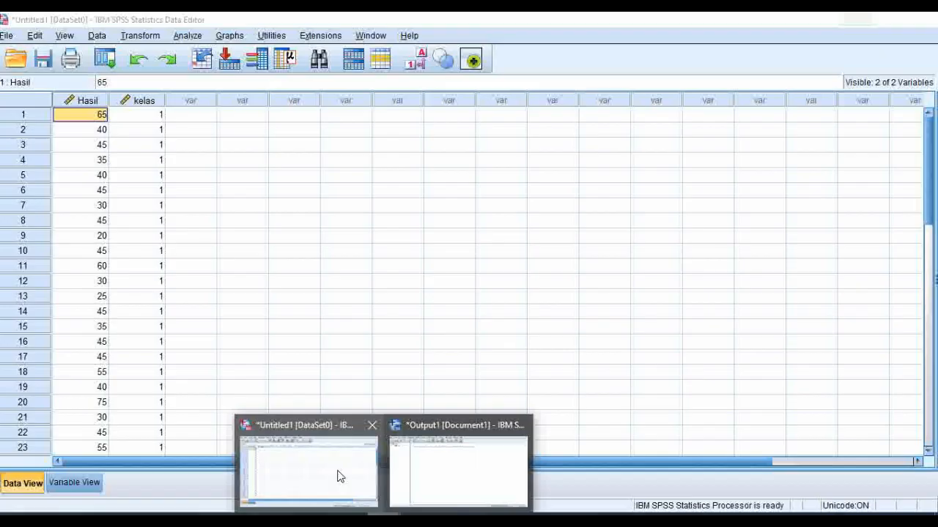
{"action": "left_click", "coordinate": [340, 476]}
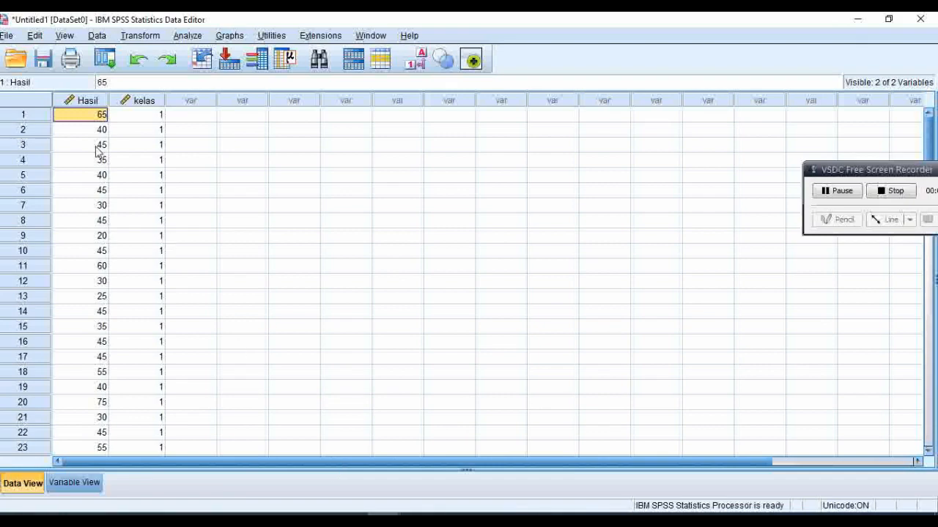
{"action": "left_click", "coordinate": [83, 100]}
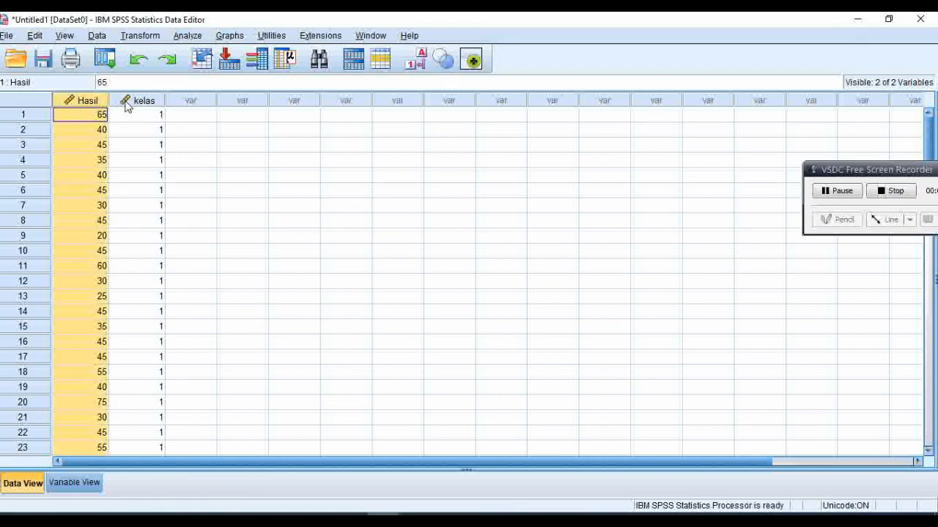
{"action": "left_click", "coordinate": [126, 103]}
{"action": "left_click", "coordinate": [93, 102]}
{"action": "right_click", "coordinate": [93, 105]}
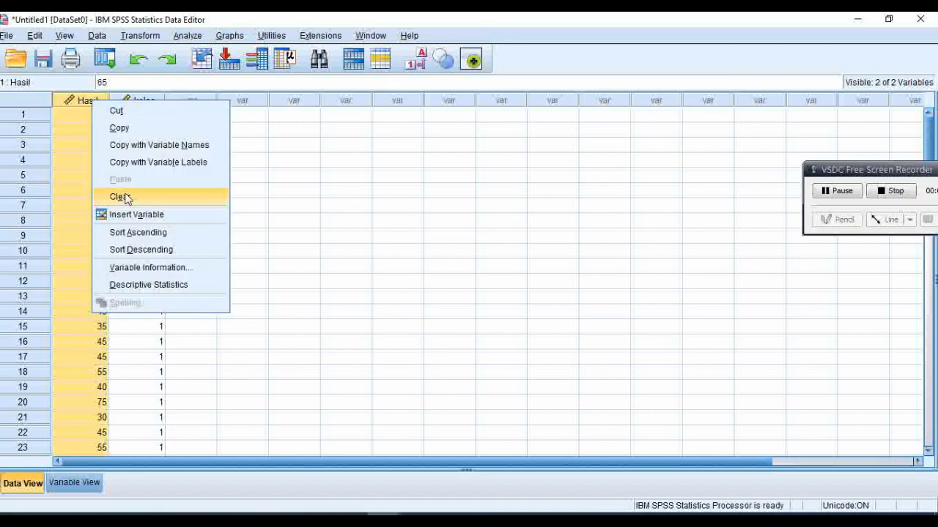
{"action": "left_click", "coordinate": [124, 198]}
{"action": "left_click", "coordinate": [92, 99]}
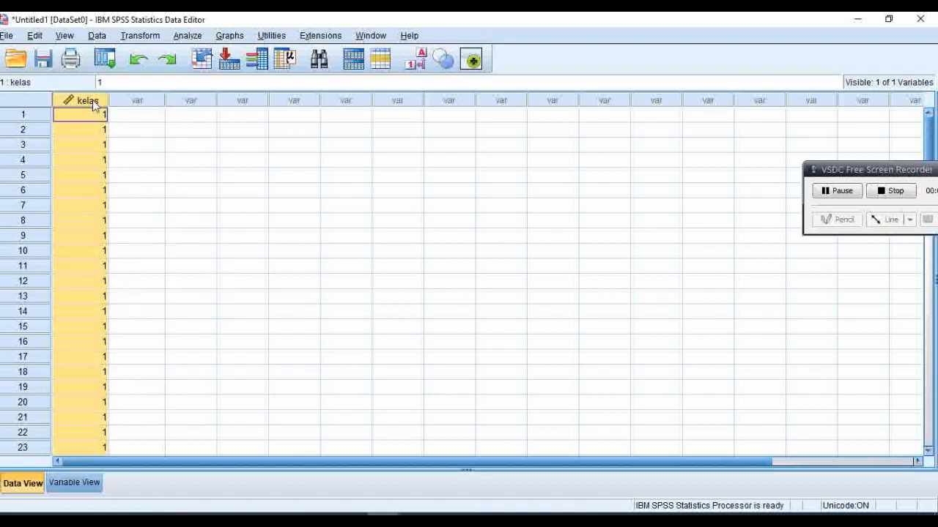
{"action": "right_click", "coordinate": [92, 100]}
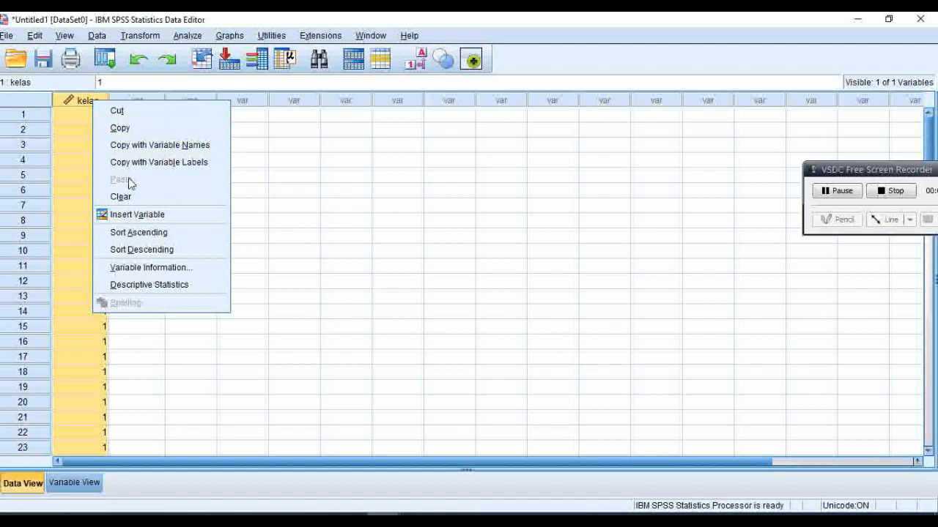
{"action": "left_click", "coordinate": [131, 198]}
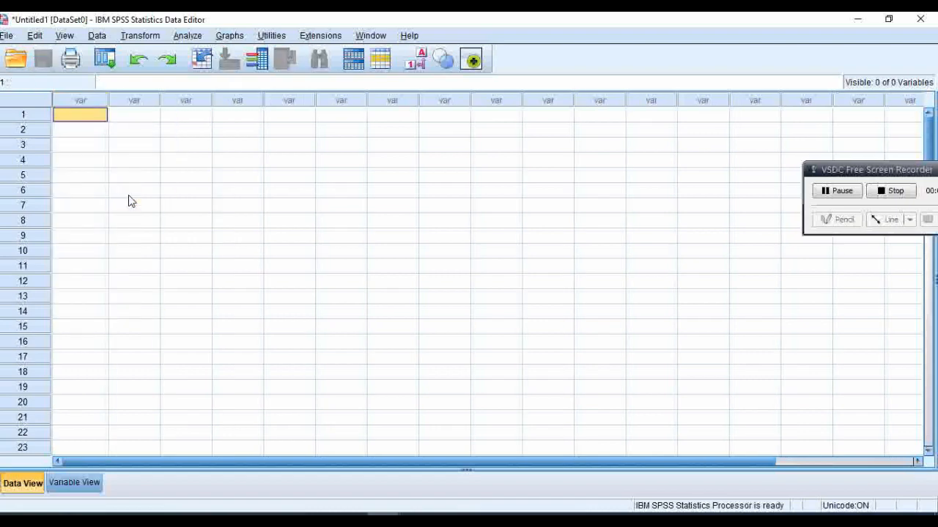
{"action": "left_click", "coordinate": [4, 37]}
{"action": "left_click", "coordinate": [101, 115]}
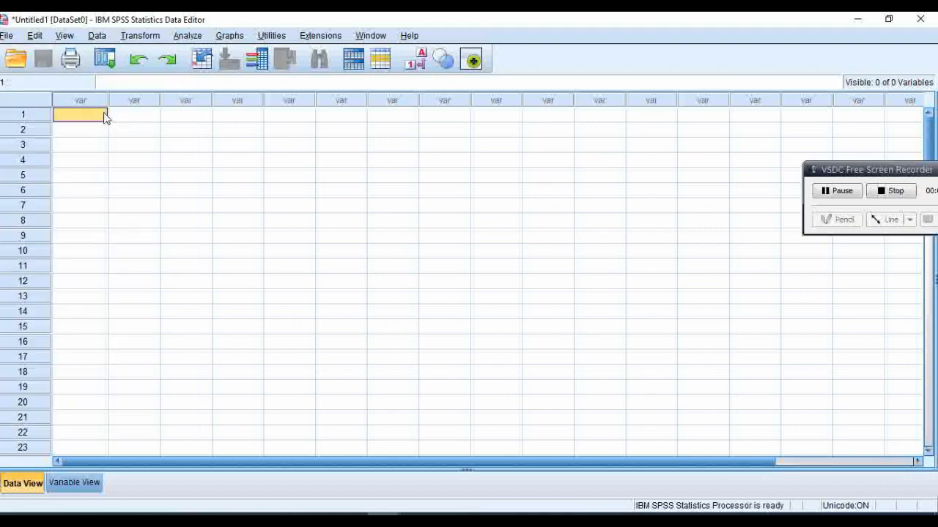
{"action": "left_click", "coordinate": [8, 37]}
{"action": "mouse_move", "coordinate": [38, 59]}
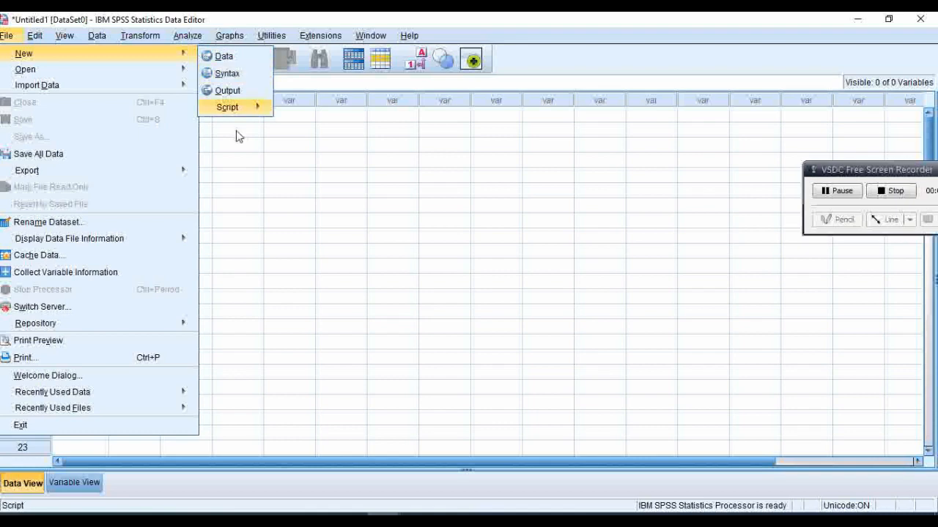
{"action": "left_click", "coordinate": [233, 150]}
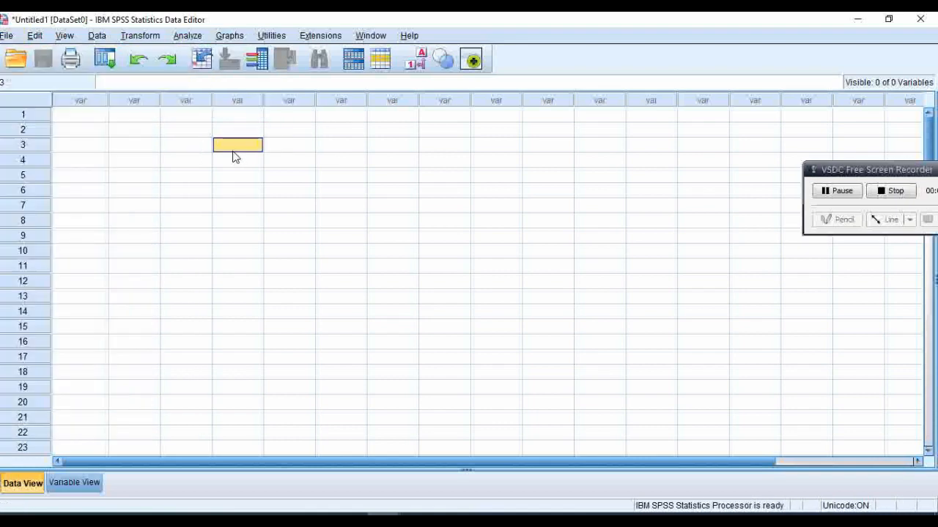
{"action": "left_click", "coordinate": [74, 117]}
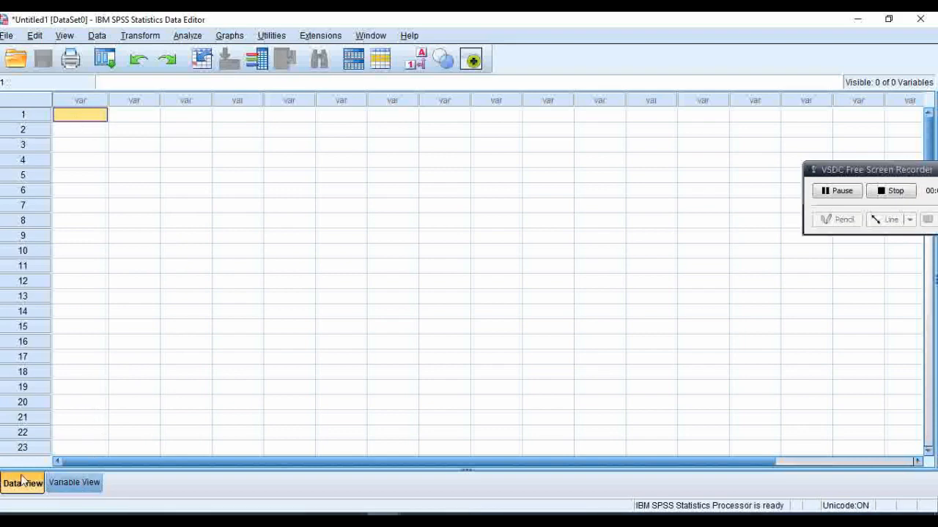
Step: Define a first variable named hasil in the emptied data set's variable definitions
{"action": "left_click", "coordinate": [74, 482]}
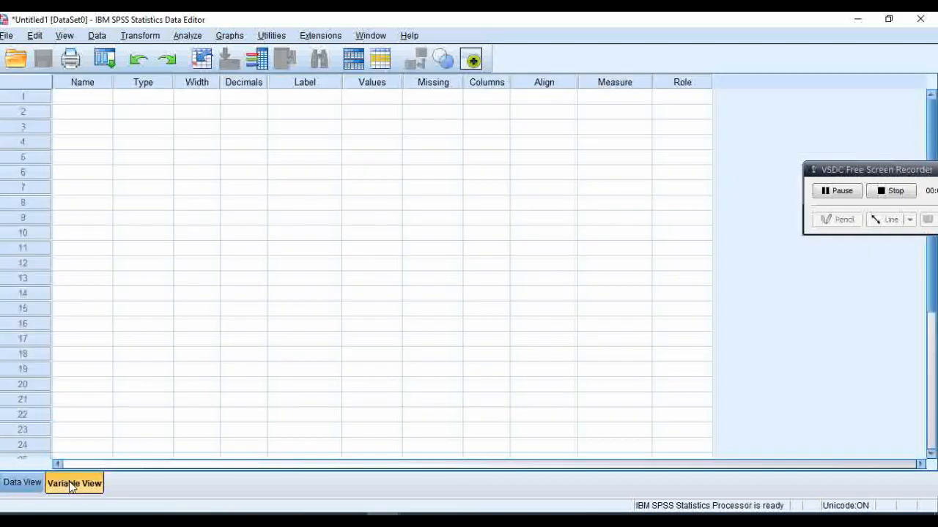
{"action": "left_click", "coordinate": [79, 100]}
{"action": "type", "text": "hasil"}
{"action": "left_click", "coordinate": [87, 118]}
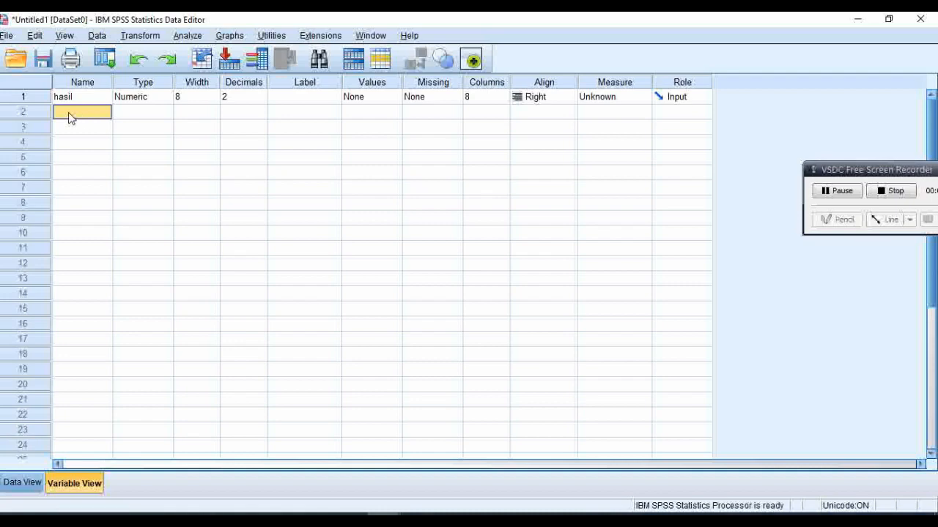
Step: Add a second variable named kelas and set the decimals of both hasil and kelas to 0
{"action": "type", "text": "kelas"}
{"action": "left_click", "coordinate": [153, 117]}
{"action": "left_click", "coordinate": [250, 97]}
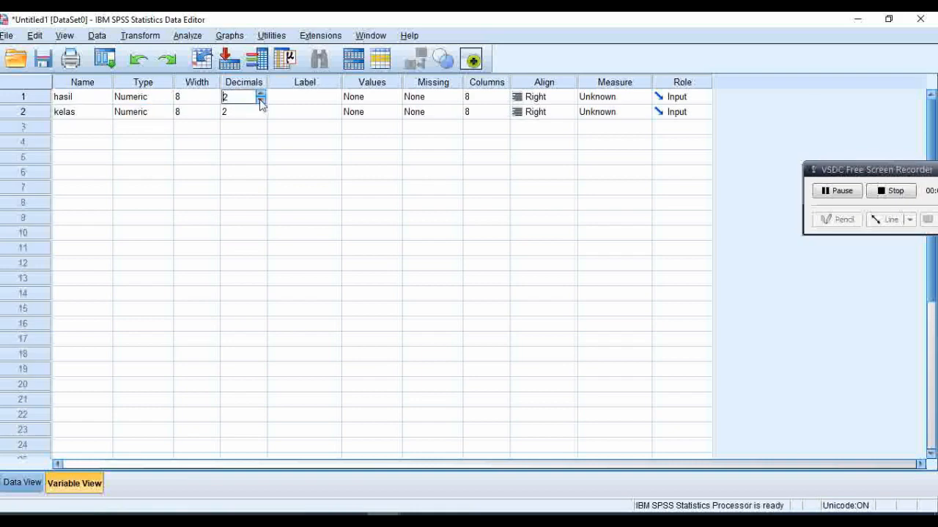
{"action": "left_click", "coordinate": [260, 101]}
{"action": "left_click", "coordinate": [260, 101]}
{"action": "left_click", "coordinate": [260, 116]}
{"action": "left_click", "coordinate": [260, 116]}
{"action": "left_click", "coordinate": [260, 116]}
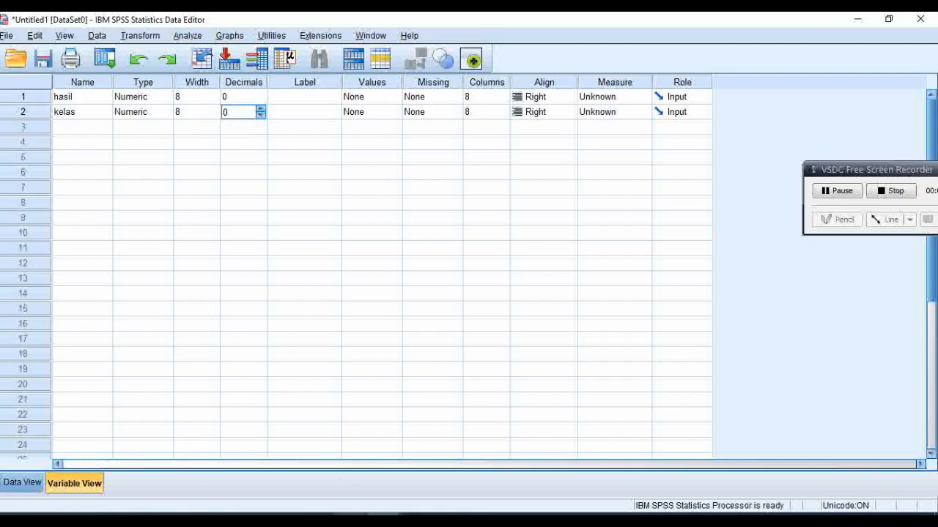
Step: Check the class columns in the Excel workbook and add the value label 2 = "post test kelas control" to kelas
{"action": "mouse_move", "coordinate": [348, 511]}
{"action": "left_click", "coordinate": [329, 479]}
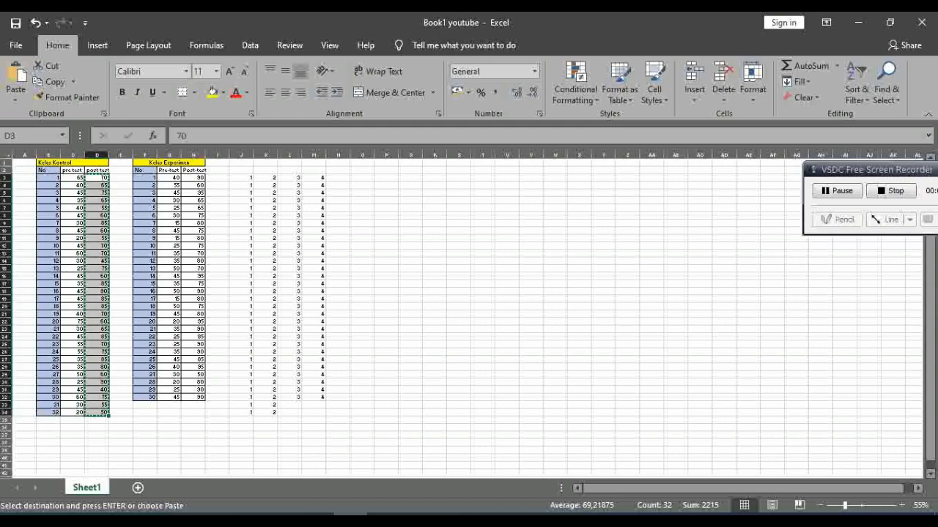
{"action": "mouse_move", "coordinate": [387, 513]}
{"action": "left_click", "coordinate": [308, 469]}
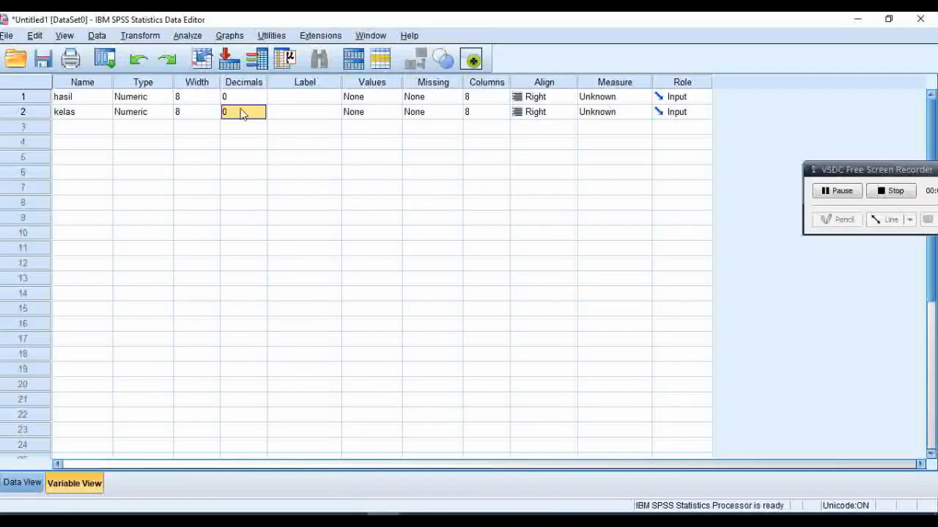
{"action": "left_click", "coordinate": [393, 114]}
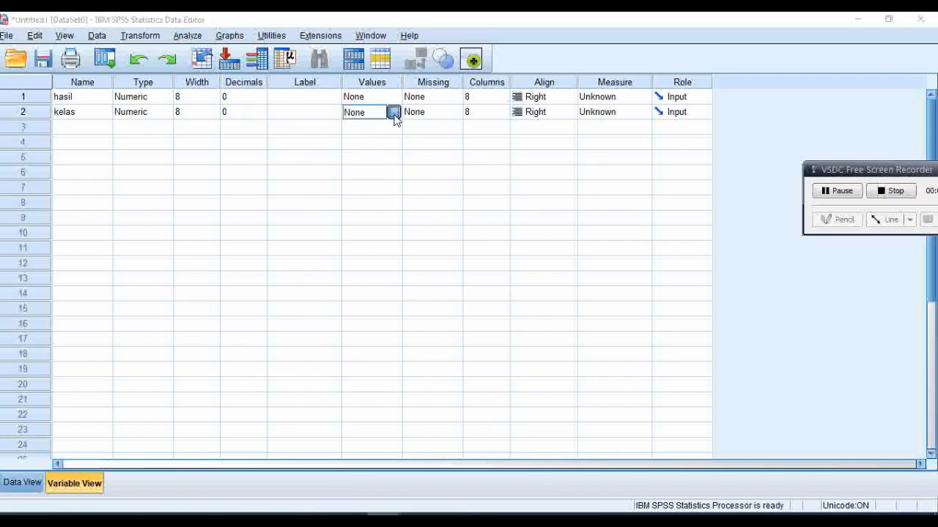
{"action": "left_click", "coordinate": [393, 114]}
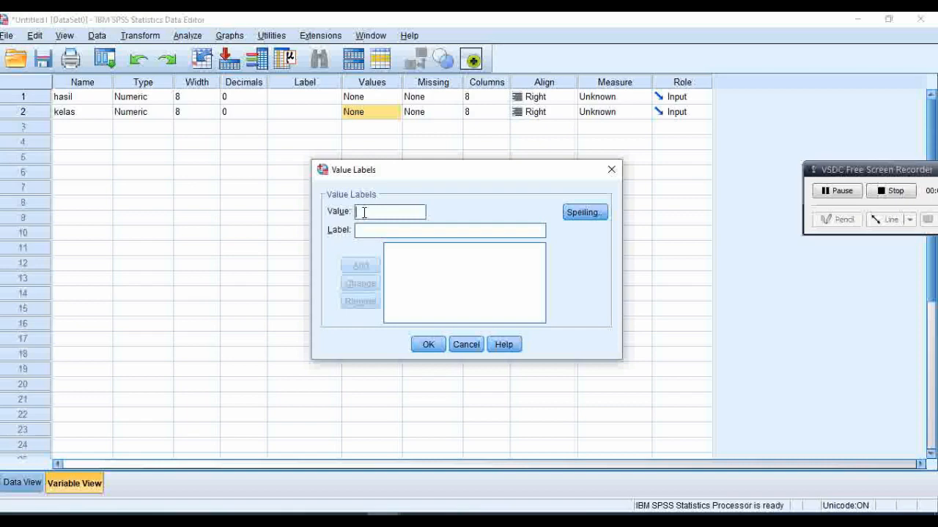
{"action": "left_click", "coordinate": [351, 518]}
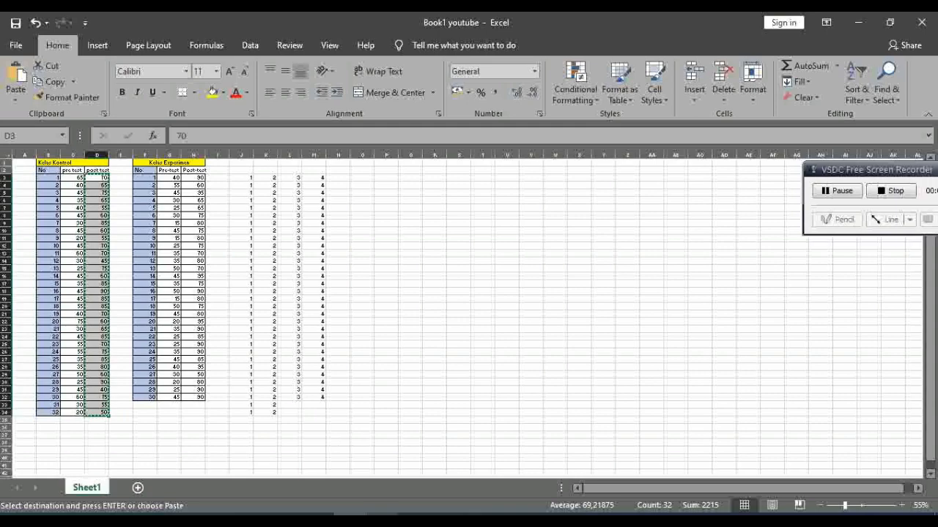
{"action": "left_click", "coordinate": [382, 519]}
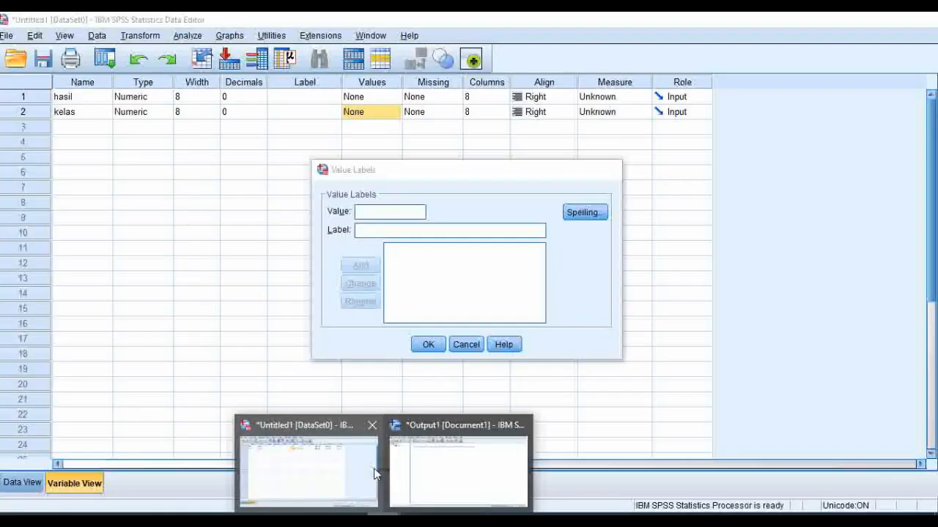
{"action": "left_click", "coordinate": [373, 469]}
{"action": "type", "text": "2"}
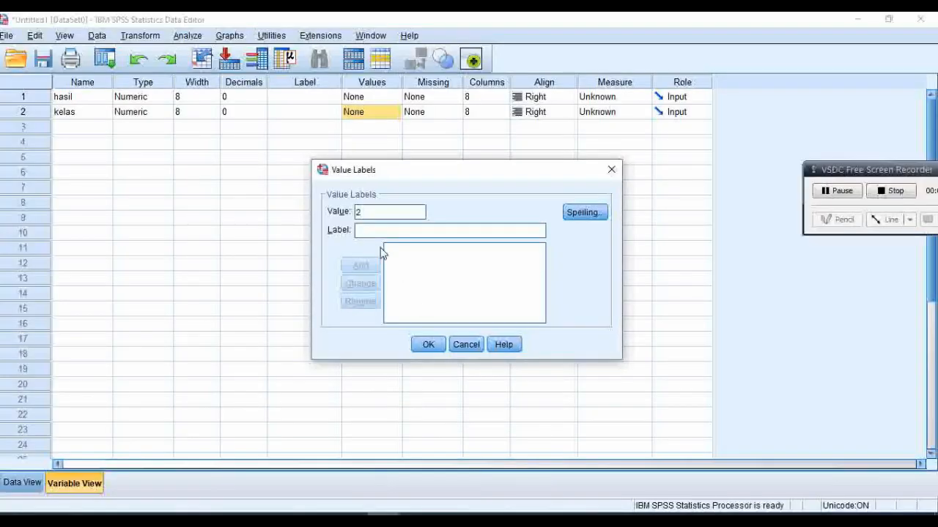
{"action": "left_click", "coordinate": [366, 230]}
{"action": "type", "text": "p"}
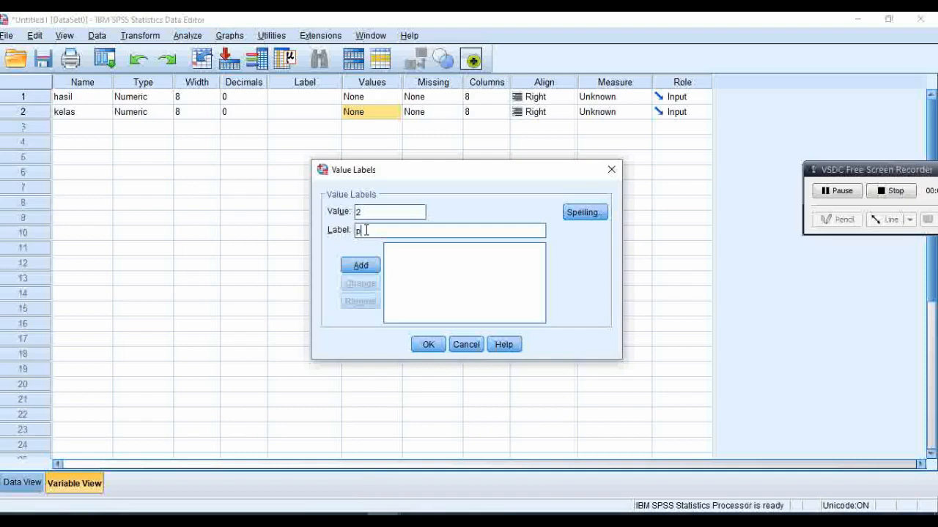
{"action": "type", "text": "ost test kelas control"}
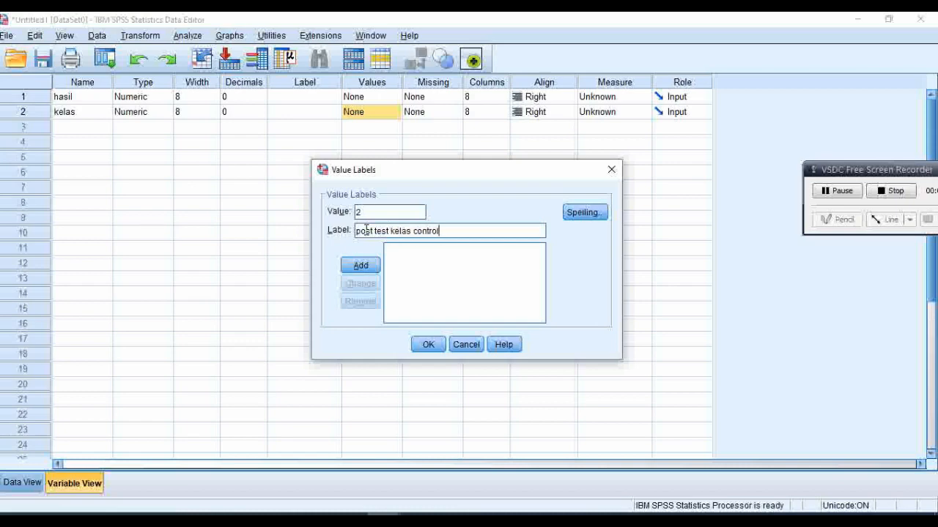
{"action": "left_click", "coordinate": [360, 268]}
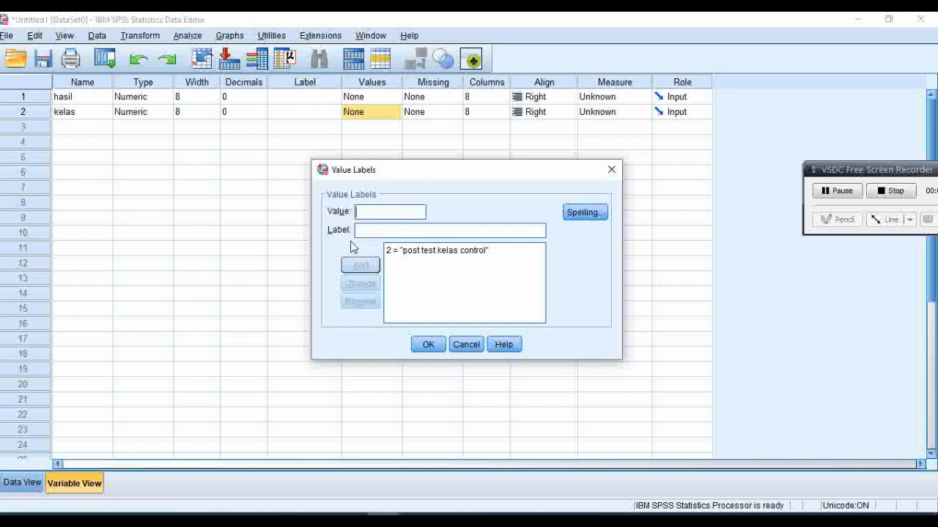
Step: Add the value label 4 = "post test kelas experimen" to kelas and apply the value labels
{"action": "type", "text": "4"}
{"action": "left_click", "coordinate": [362, 230]}
{"action": "type", "text": "post tesst"}
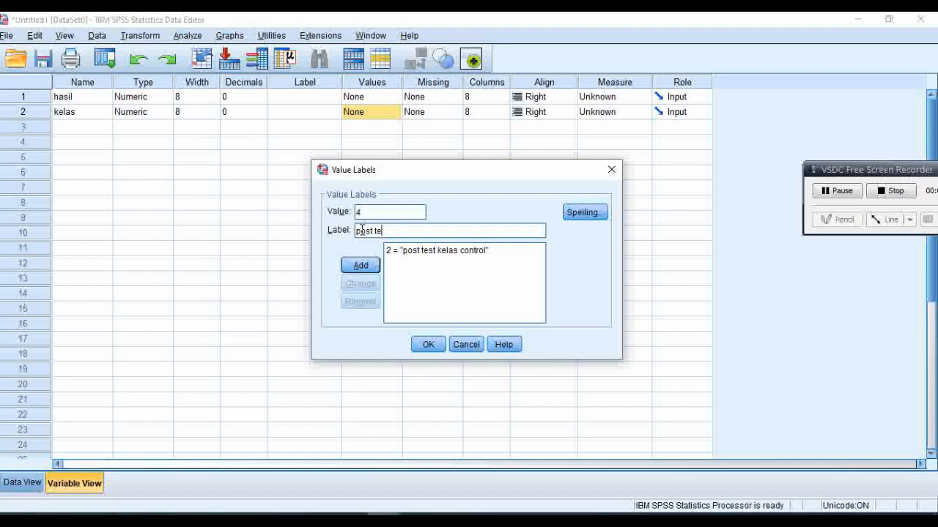
{"action": "key", "text": "BackSpace"}
{"action": "key", "text": "BackSpace"}
{"action": "type", "text": "t keal"}
{"action": "key", "text": "BackSpace"}
{"action": "key", "text": "BackSpace"}
{"action": "type", "text": "las experimen"}
{"action": "left_click", "coordinate": [364, 265]}
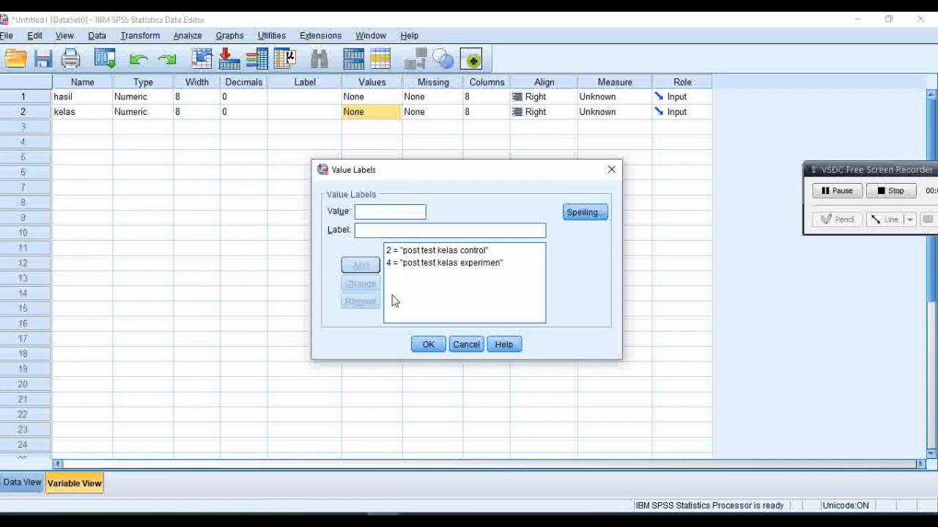
{"action": "left_click", "coordinate": [426, 345]}
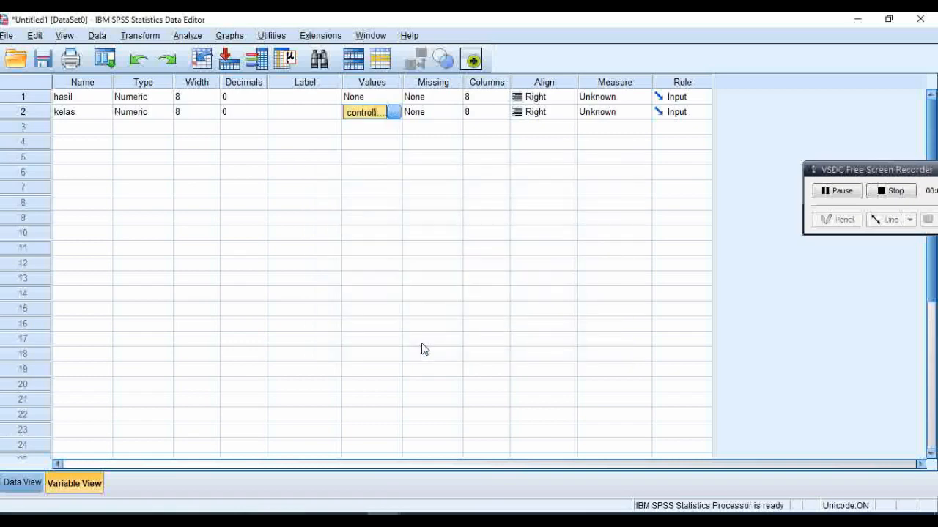
Step: Paste the copied Kelas Kontrol post-test scores from Excel into the hasil column, starting at row 1 of the data
{"action": "left_click", "coordinate": [22, 484]}
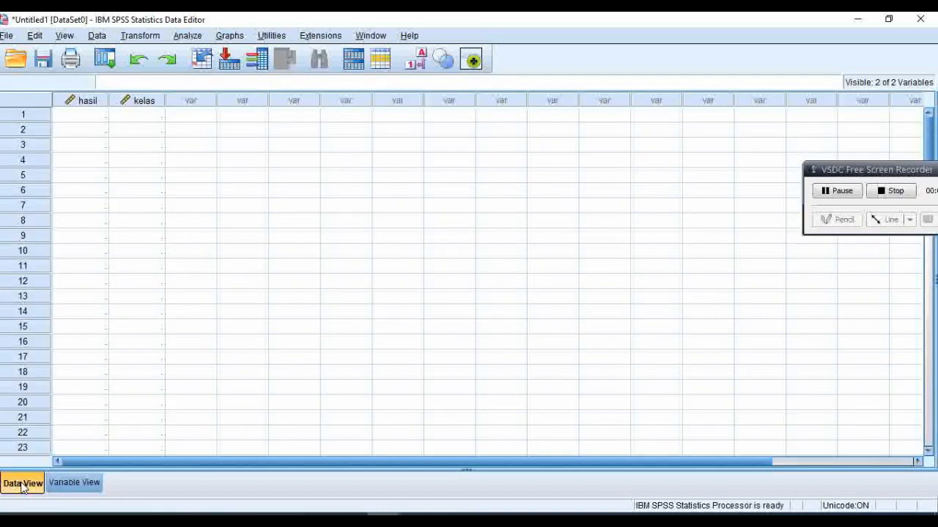
{"action": "left_click", "coordinate": [83, 117]}
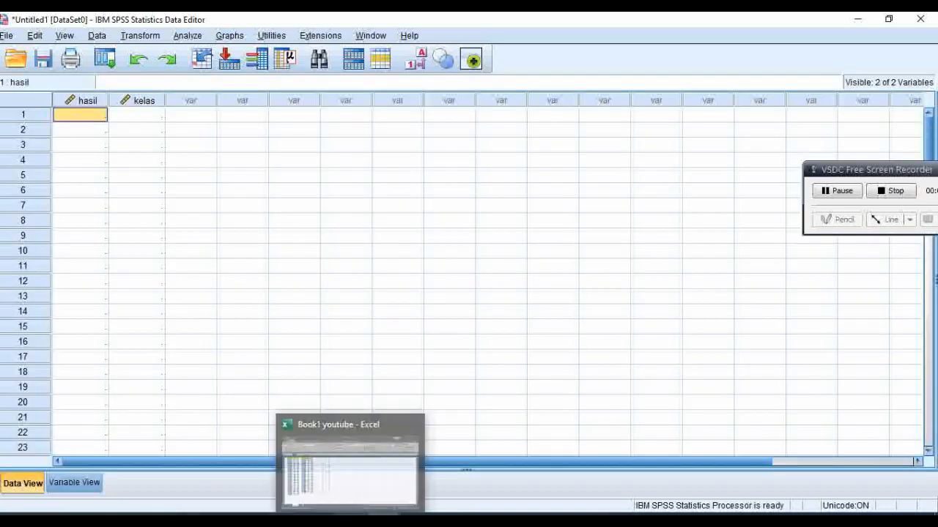
{"action": "left_click", "coordinate": [340, 483]}
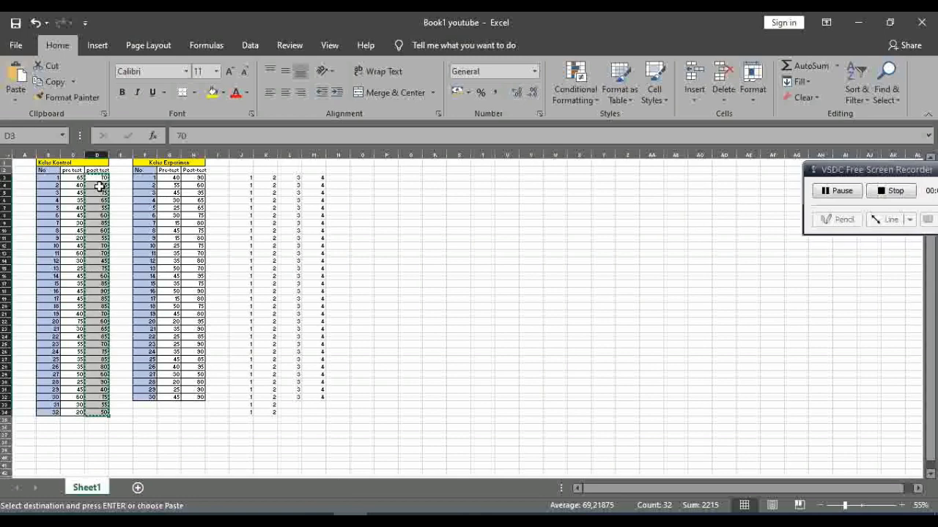
{"action": "mouse_move", "coordinate": [350, 515]}
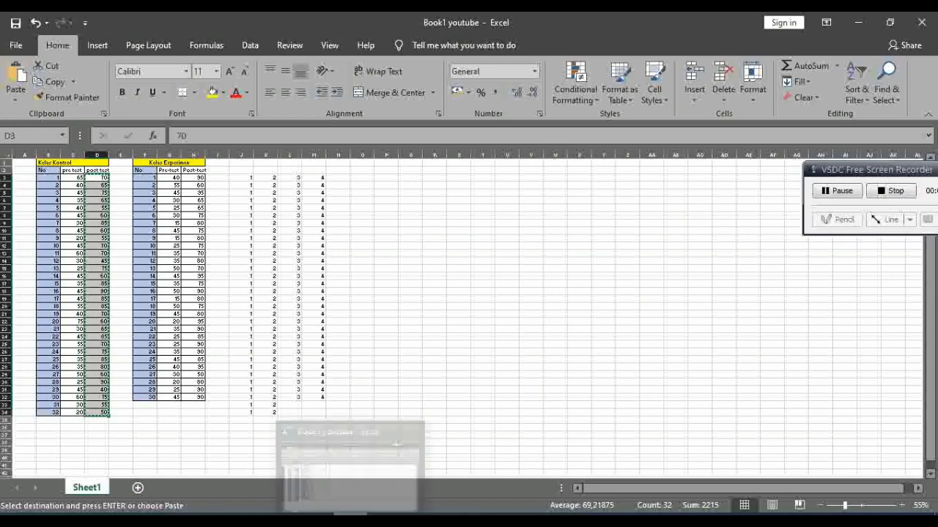
{"action": "left_click", "coordinate": [271, 461]}
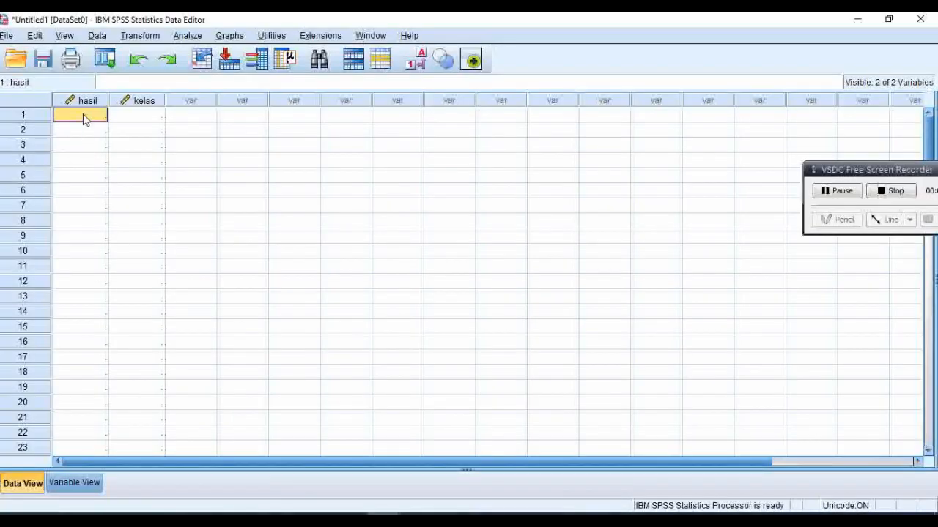
{"action": "key", "text": "ctrl+v"}
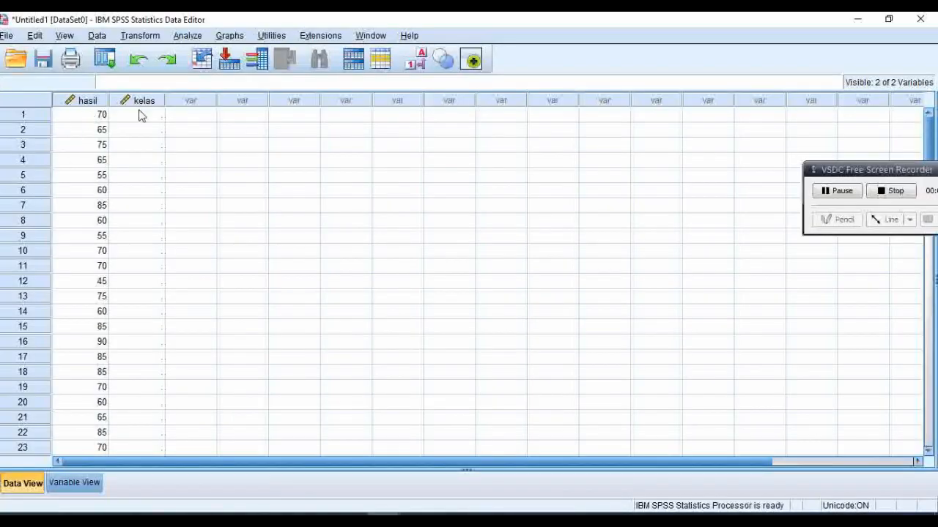
Step: Copy the column of 2s (K3:K34) from the Excel sheet and paste it into the SPSS kelas column from row 1
{"action": "left_click", "coordinate": [317, 515]}
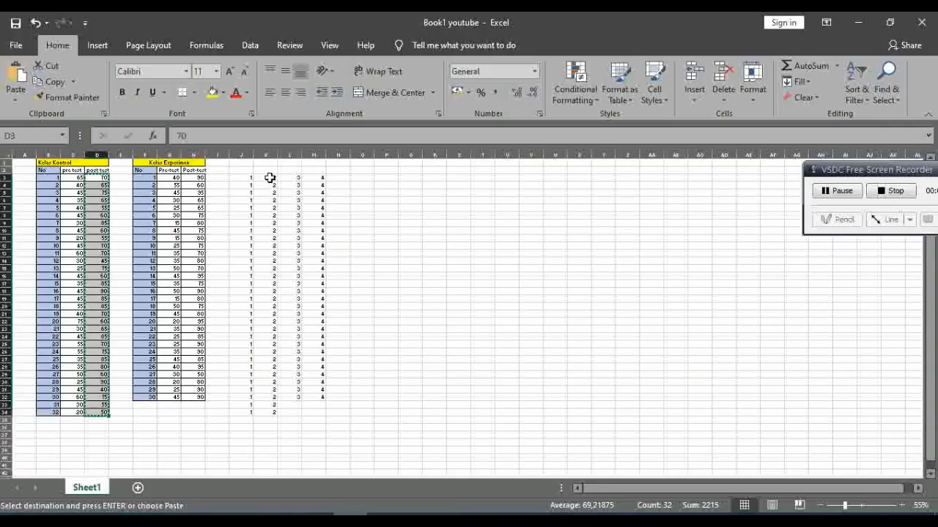
{"action": "left_click_drag", "start_coordinate": [270, 180], "coordinate": [276, 415]}
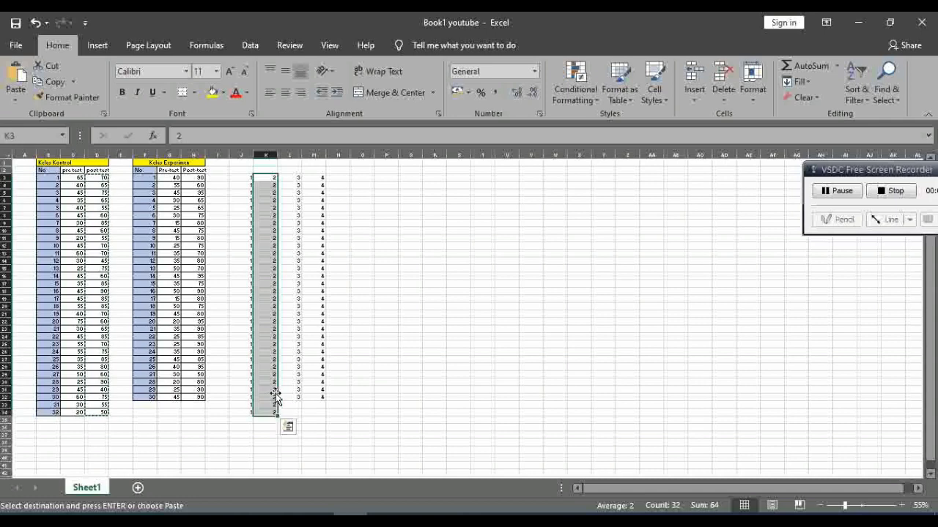
{"action": "key", "text": "ctrl+c"}
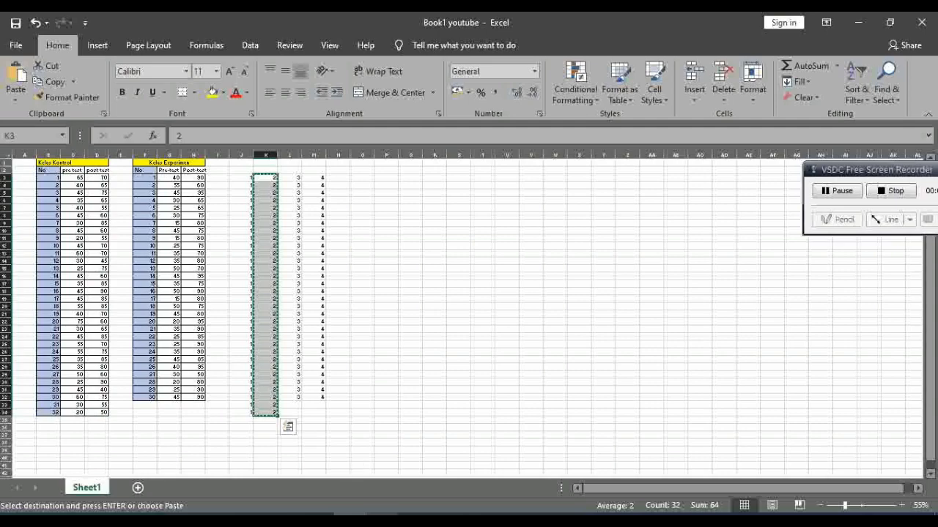
{"action": "left_click", "coordinate": [382, 521]}
{"action": "left_click", "coordinate": [339, 499]}
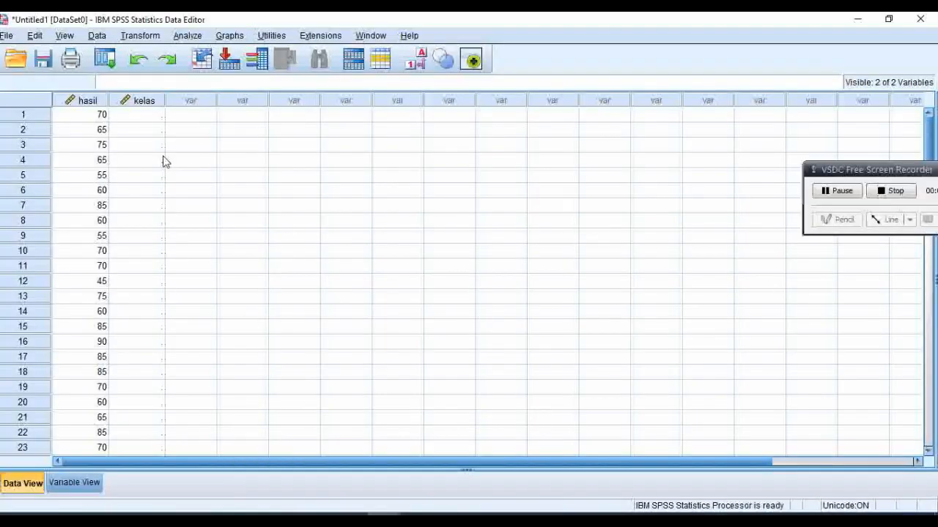
{"action": "left_click", "coordinate": [137, 116]}
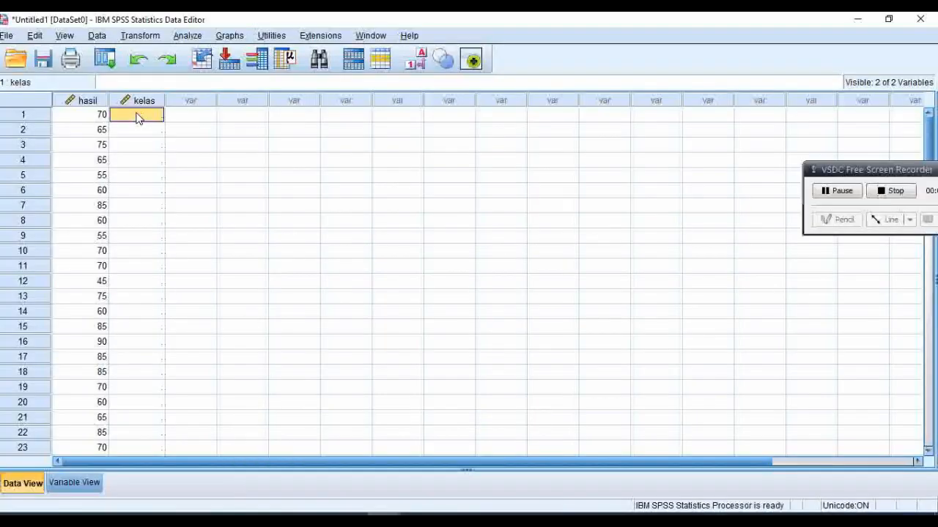
{"action": "key", "text": "ctrl+v"}
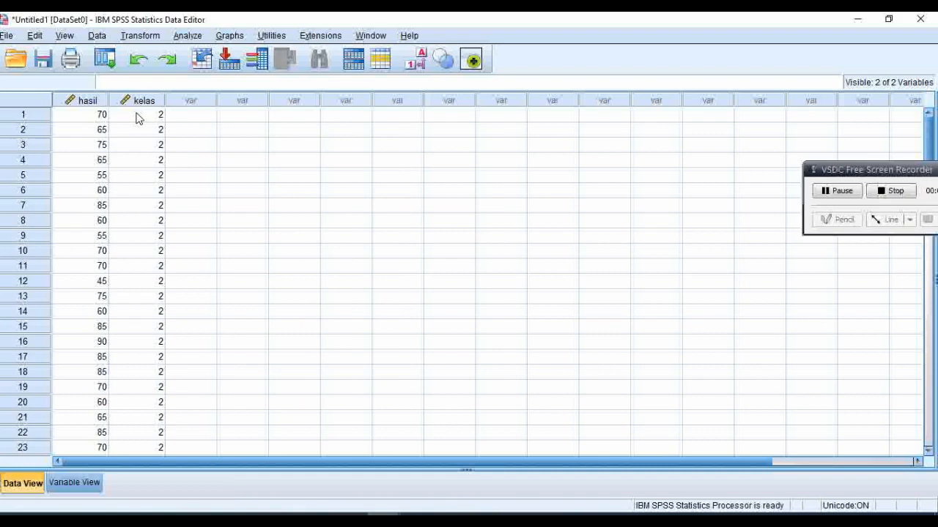
Step: Copy the Kelas Experimen post-test scores (H3:H32) from the Excel sheet and paste them into the SPSS hasil column from row 33
{"action": "left_click", "coordinate": [928, 275]}
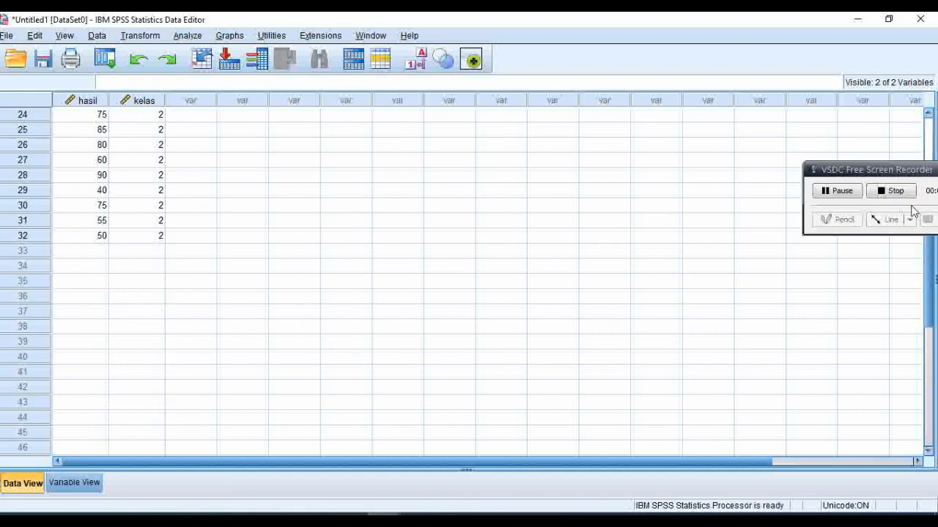
{"action": "left_click_drag", "start_coordinate": [902, 169], "coordinate": [934, 59]}
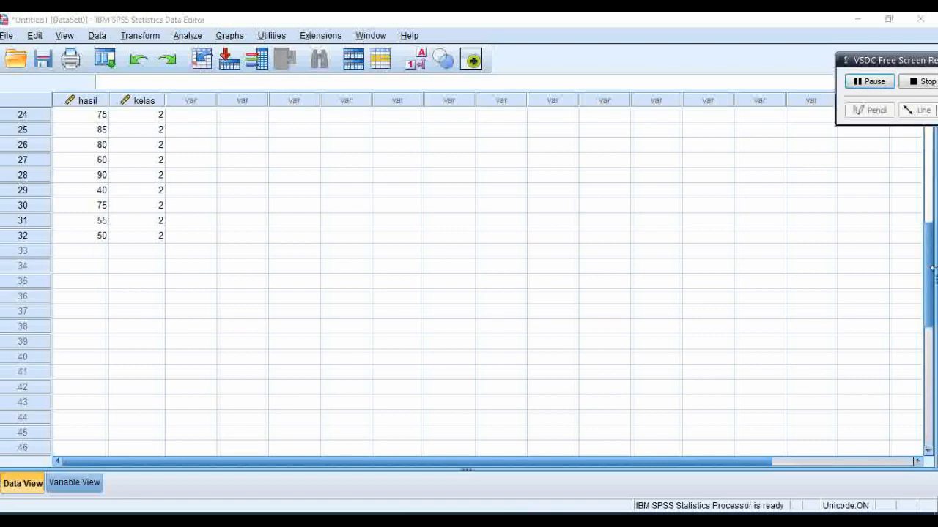
{"action": "left_click_drag", "start_coordinate": [930, 233], "coordinate": [931, 242]}
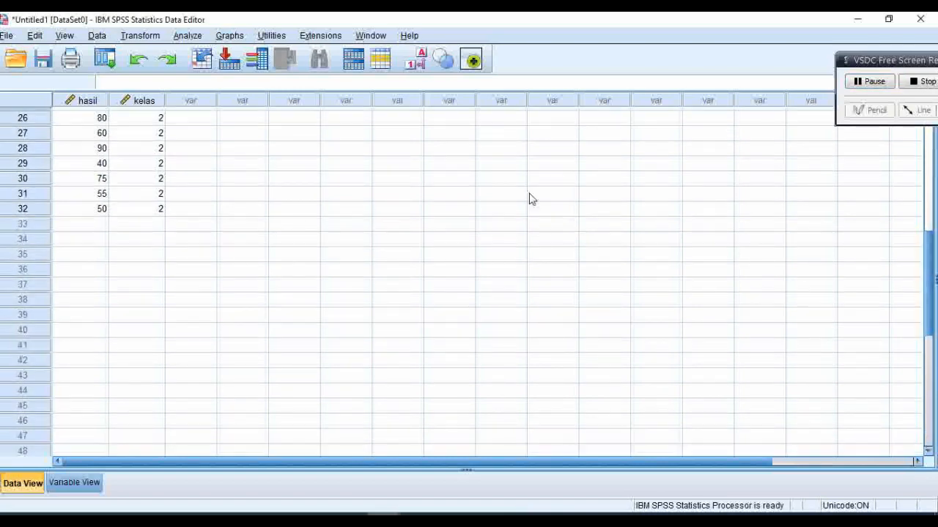
{"action": "left_click", "coordinate": [95, 214]}
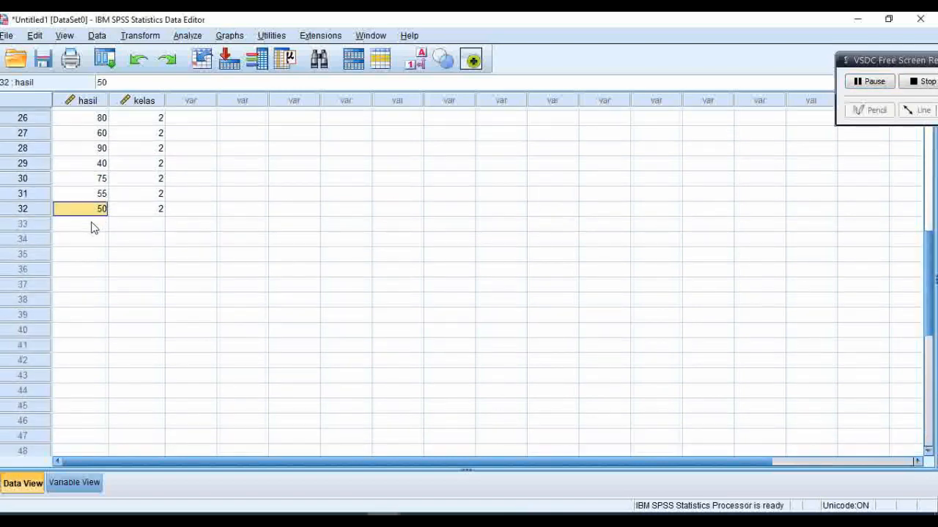
{"action": "left_click", "coordinate": [92, 224]}
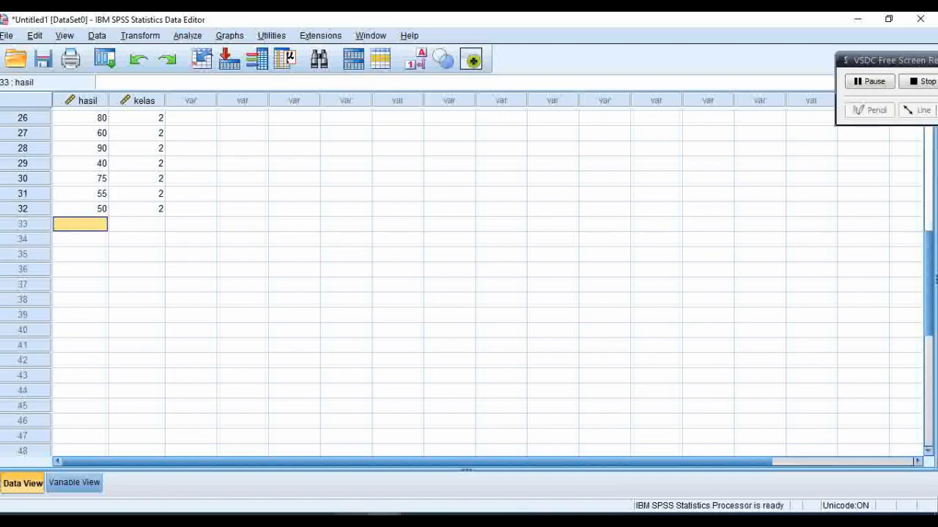
{"action": "left_click", "coordinate": [351, 518]}
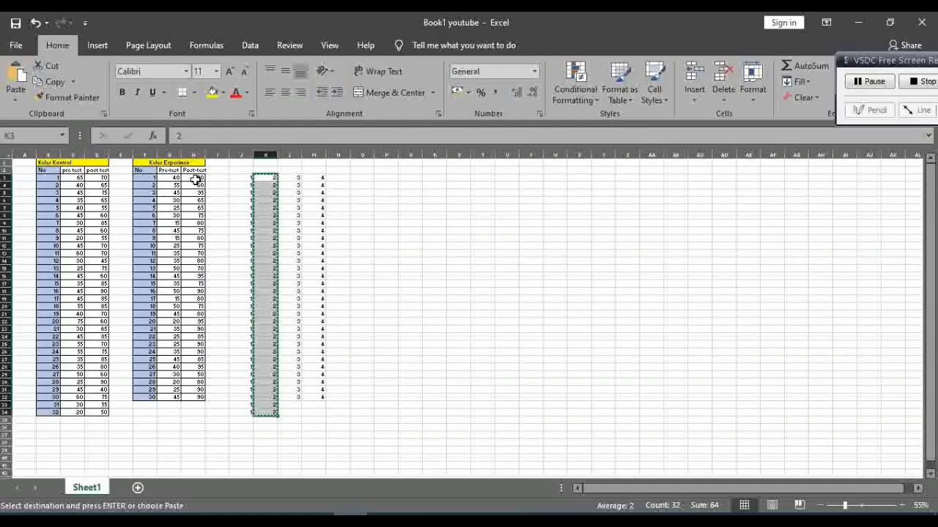
{"action": "left_click_drag", "start_coordinate": [195, 178], "coordinate": [196, 395]}
{"action": "key", "text": "ctrl+c"}
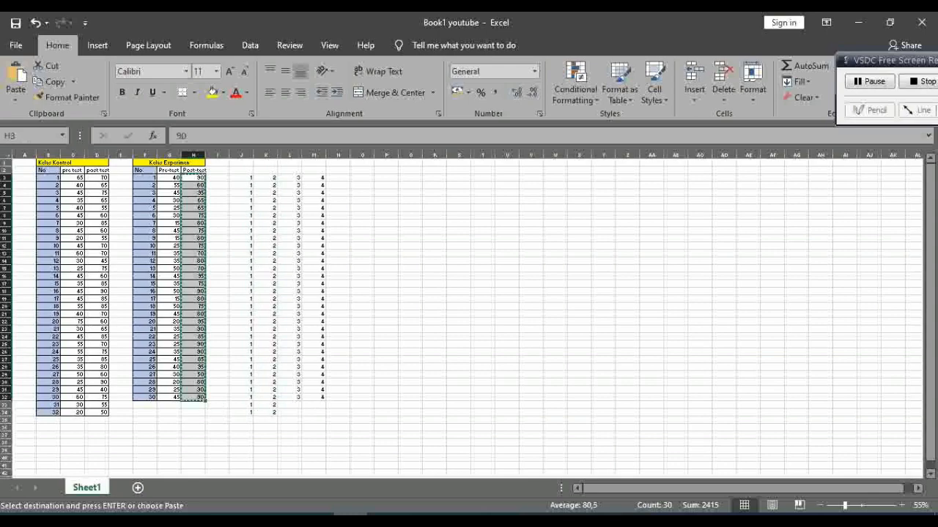
{"action": "left_click", "coordinate": [382, 518]}
{"action": "left_click", "coordinate": [356, 494]}
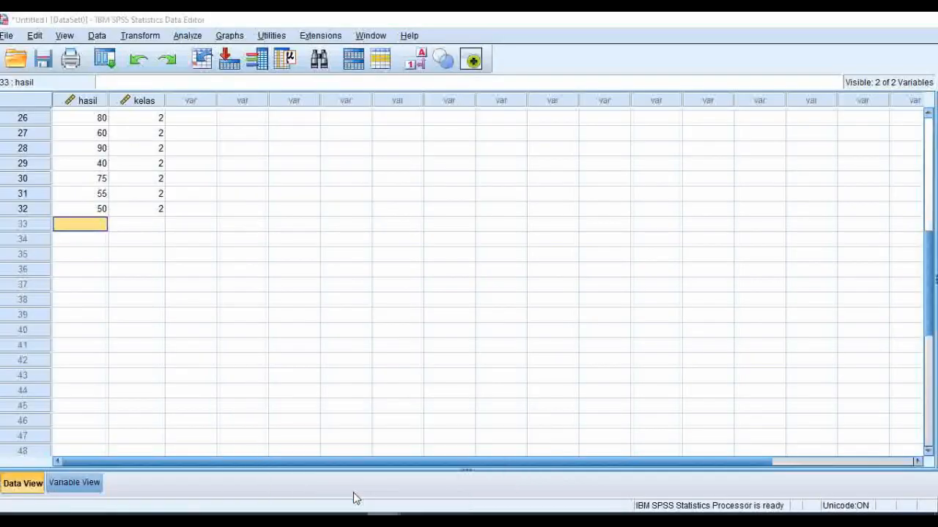
{"action": "key", "text": "ctrl+v"}
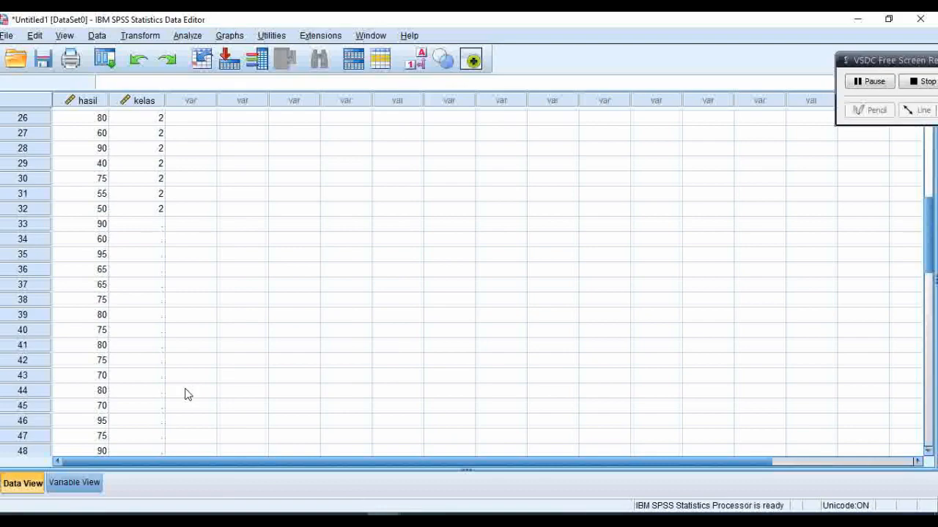
Step: Copy the column of 4s (M3:M32) from the Excel sheet and paste it into the SPSS kelas column from row 33
{"action": "left_click", "coordinate": [146, 227]}
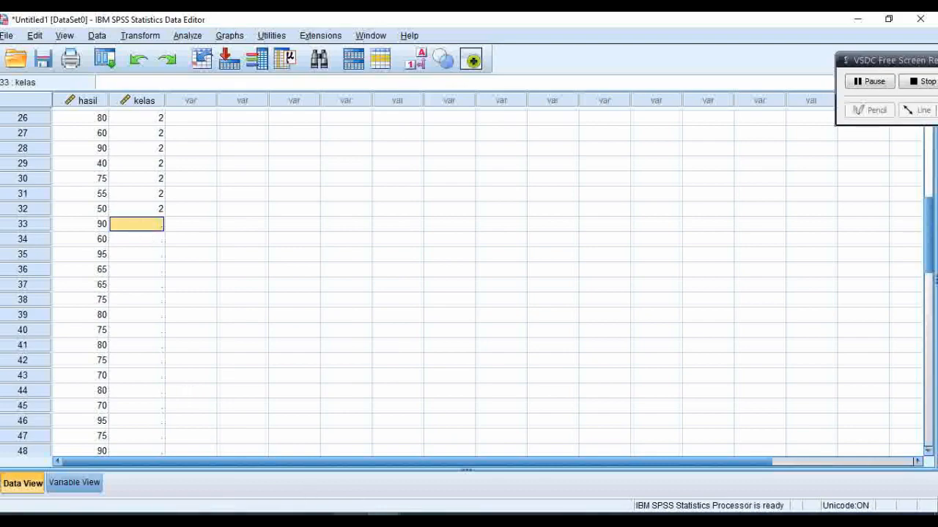
{"action": "left_click", "coordinate": [350, 518]}
{"action": "left_click_drag", "start_coordinate": [320, 179], "coordinate": [324, 394]}
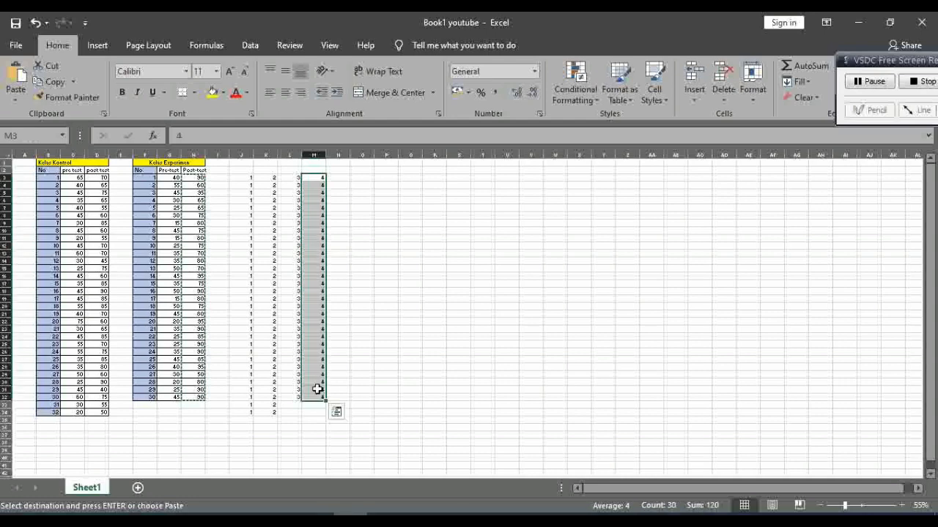
{"action": "key", "text": "ctrl+c"}
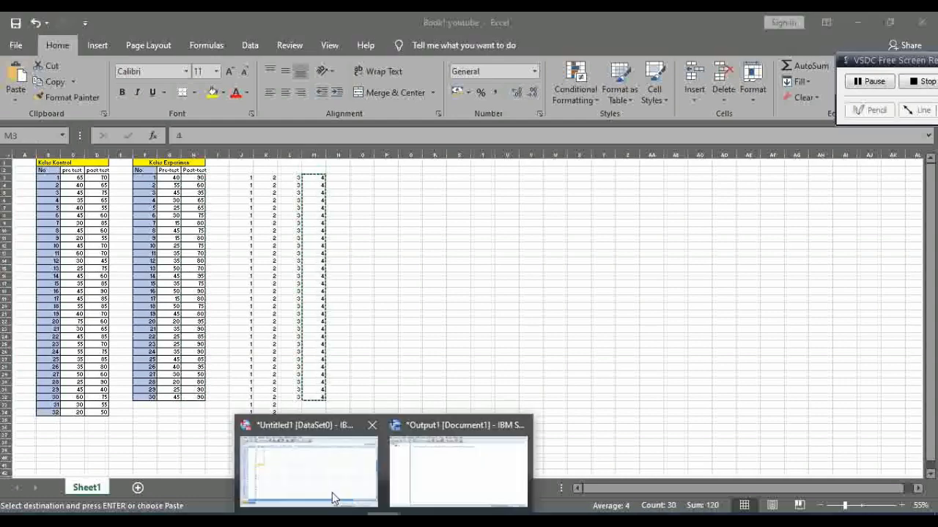
{"action": "left_click", "coordinate": [330, 494]}
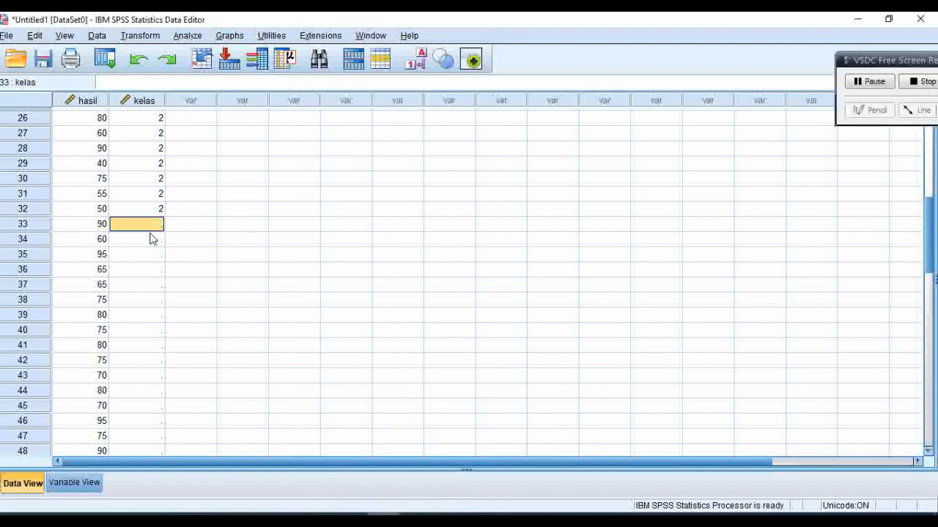
{"action": "key", "text": "ctrl+v"}
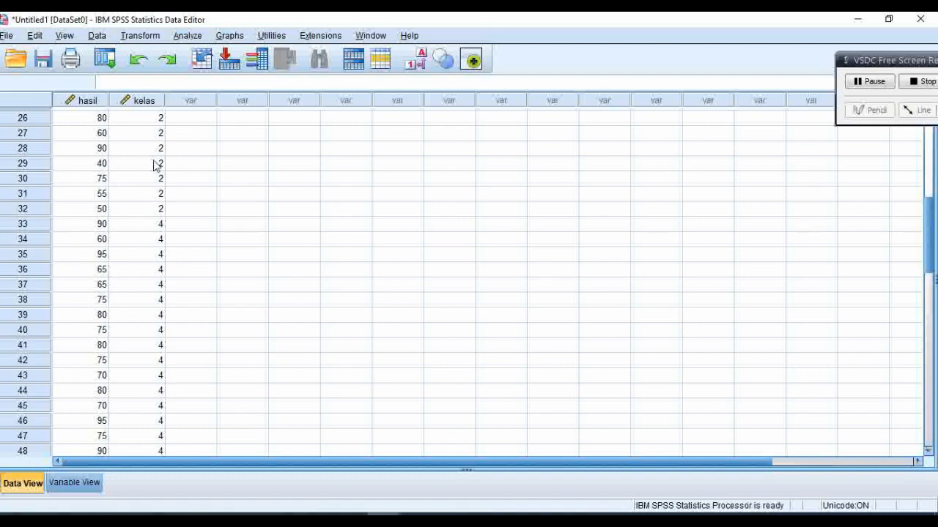
Step: Set up an Independent-Samples T Test with hasil as the test variable and kelas as the grouping variable
{"action": "left_click", "coordinate": [184, 37]}
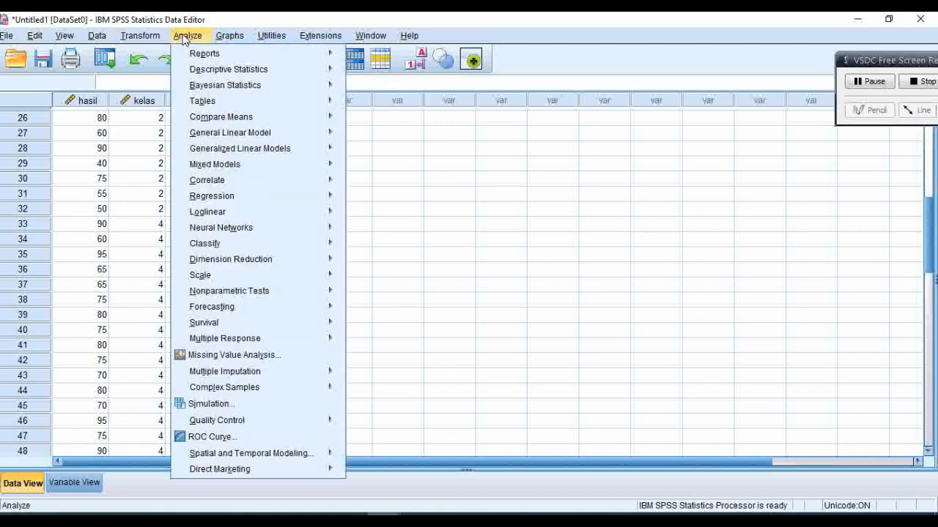
{"action": "mouse_move", "coordinate": [221, 121]}
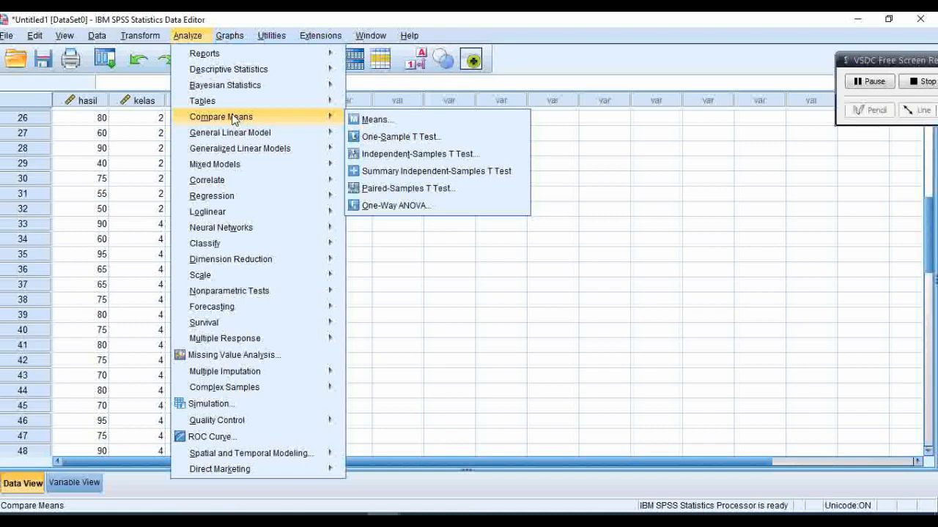
{"action": "left_click", "coordinate": [389, 155]}
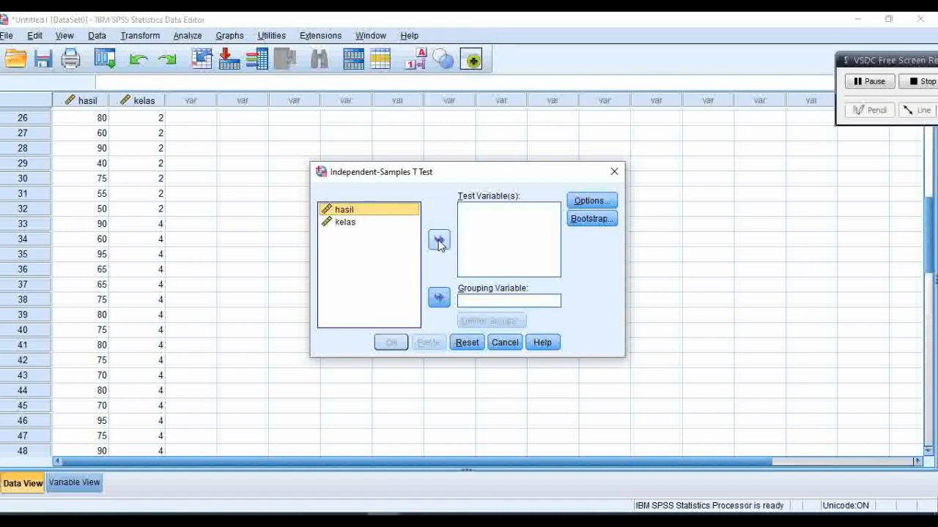
{"action": "left_click", "coordinate": [440, 242]}
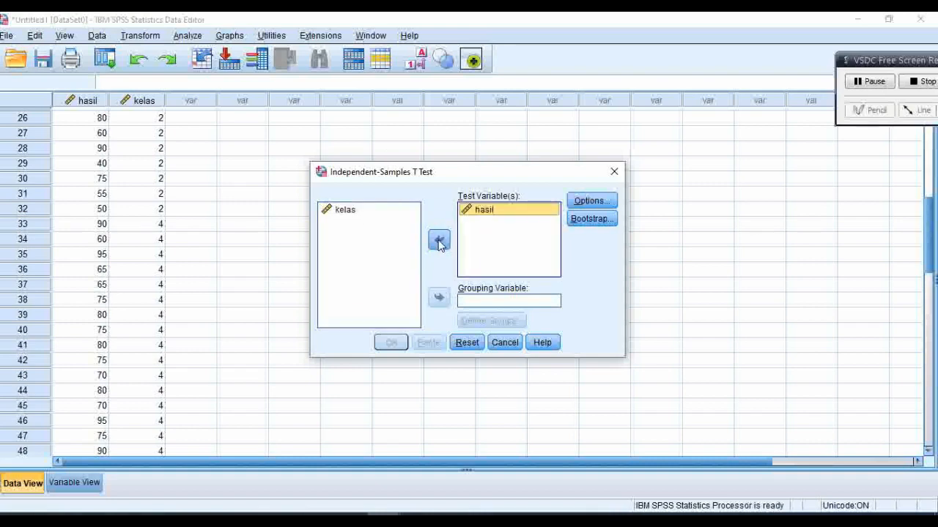
{"action": "left_click", "coordinate": [349, 212]}
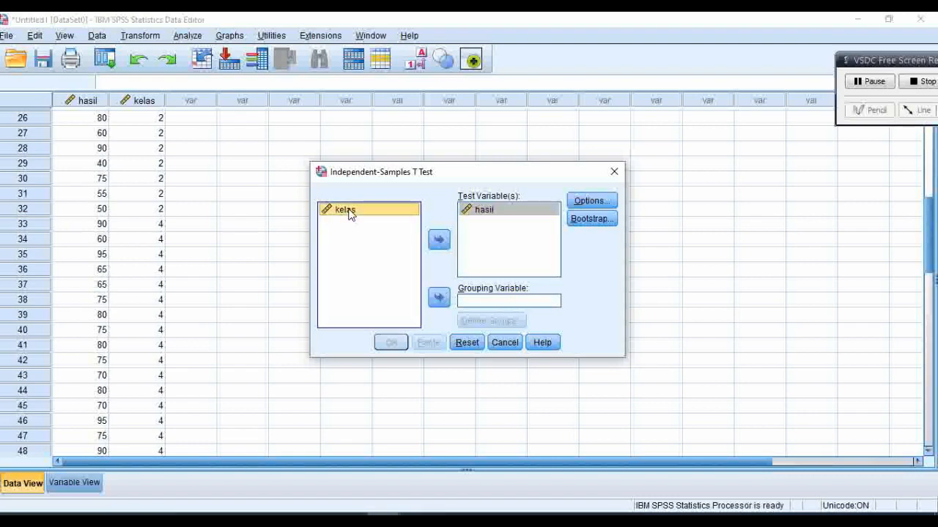
{"action": "left_click", "coordinate": [440, 301]}
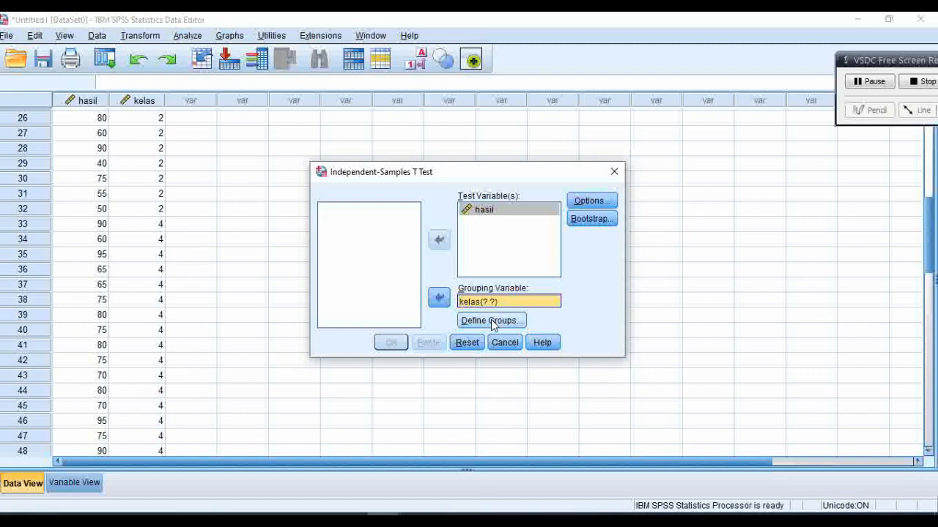
Step: Define the kelas groups with Group 1 as 2 and Group 2 as 4, and run the t-test
{"action": "left_click", "coordinate": [491, 321]}
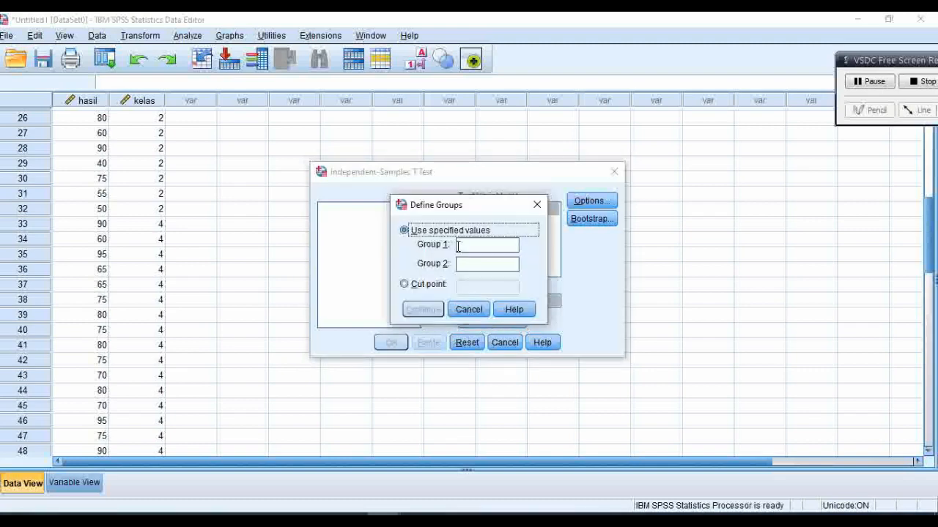
{"action": "left_click", "coordinate": [457, 246]}
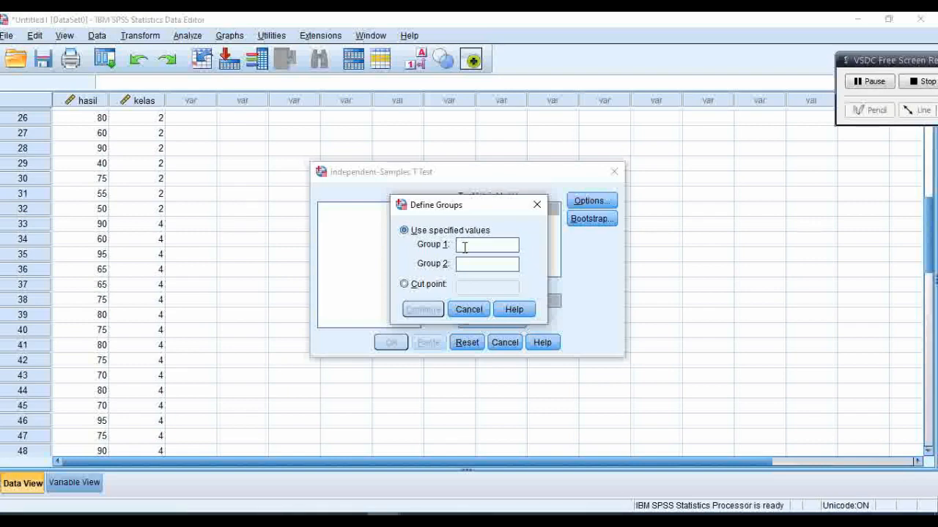
{"action": "type", "text": "2"}
{"action": "left_click", "coordinate": [462, 265]}
{"action": "type", "text": "4"}
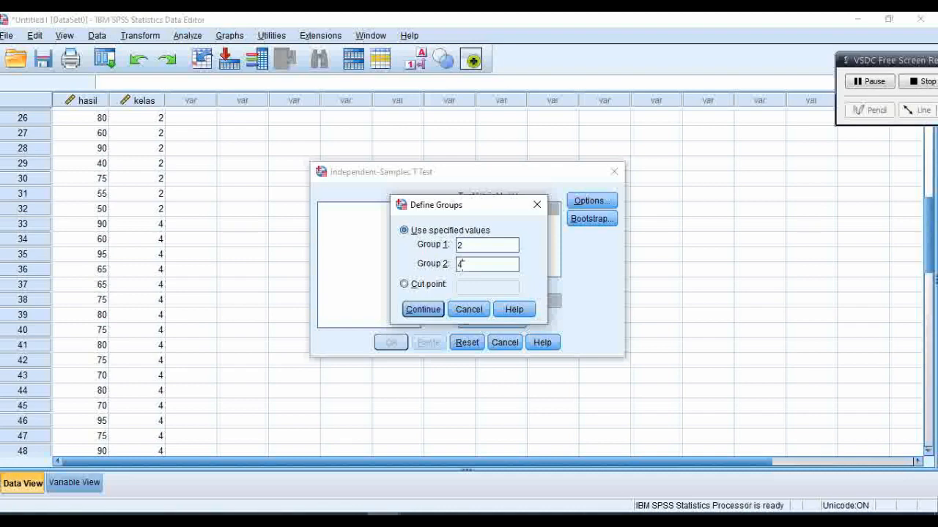
{"action": "left_click", "coordinate": [423, 309]}
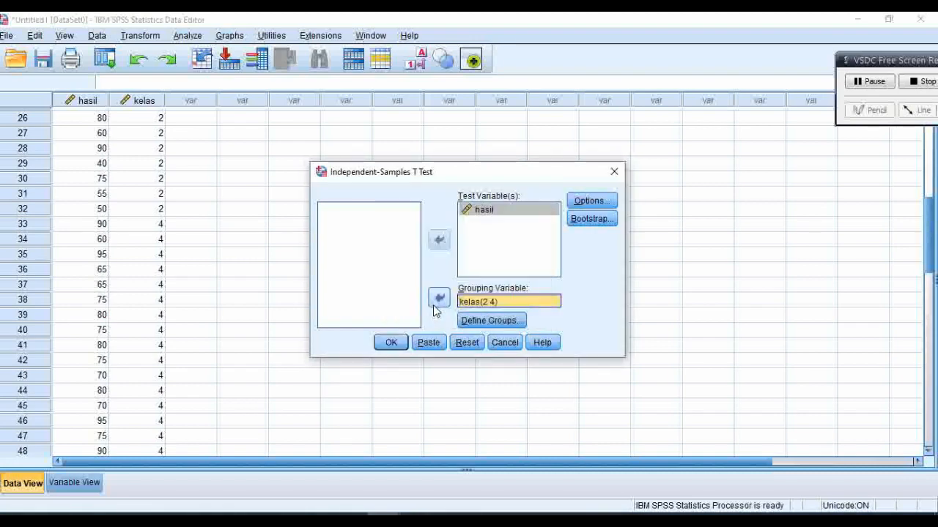
{"action": "left_click", "coordinate": [392, 342]}
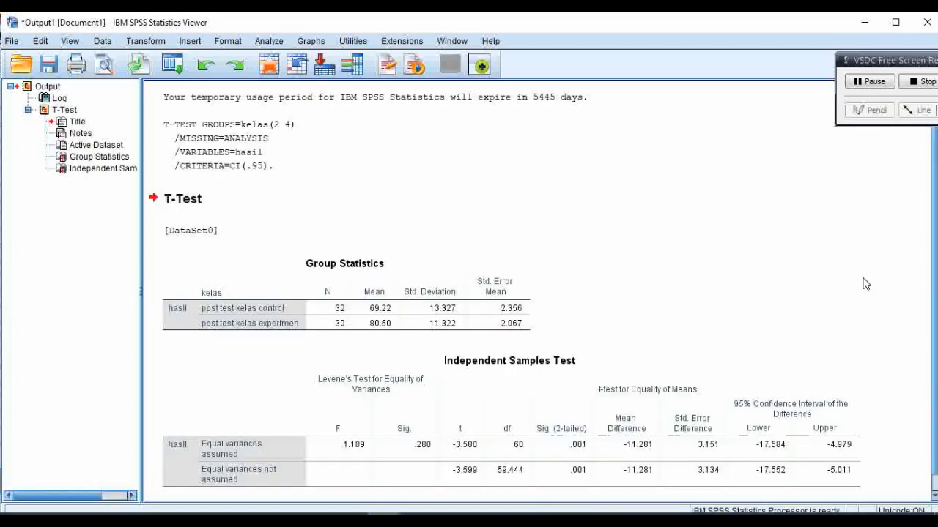
Step: Examine the Independent Samples Test table in the output and compare its Sig. (2-tailed) value with the decision criteria on slide 2 in PowerPoint
{"action": "left_click_drag", "start_coordinate": [936, 272], "coordinate": [935, 313]}
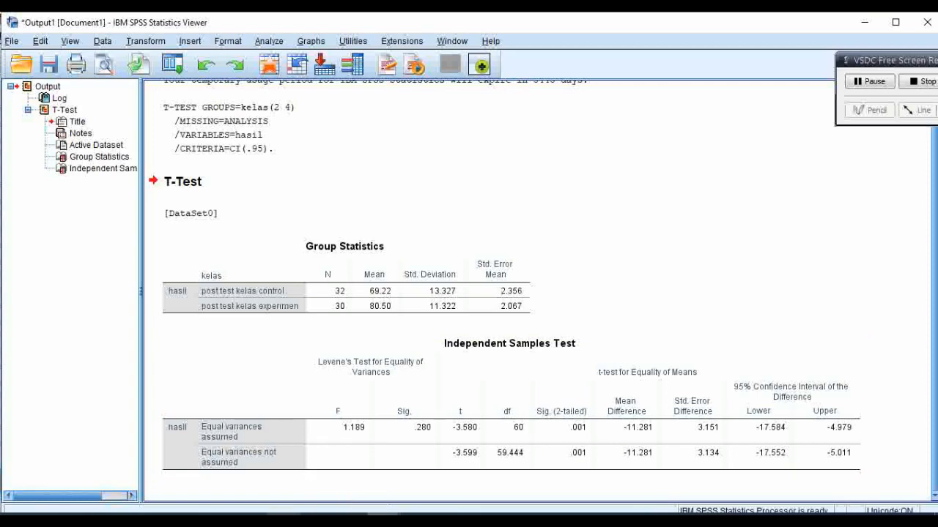
{"action": "left_click", "coordinate": [282, 519]}
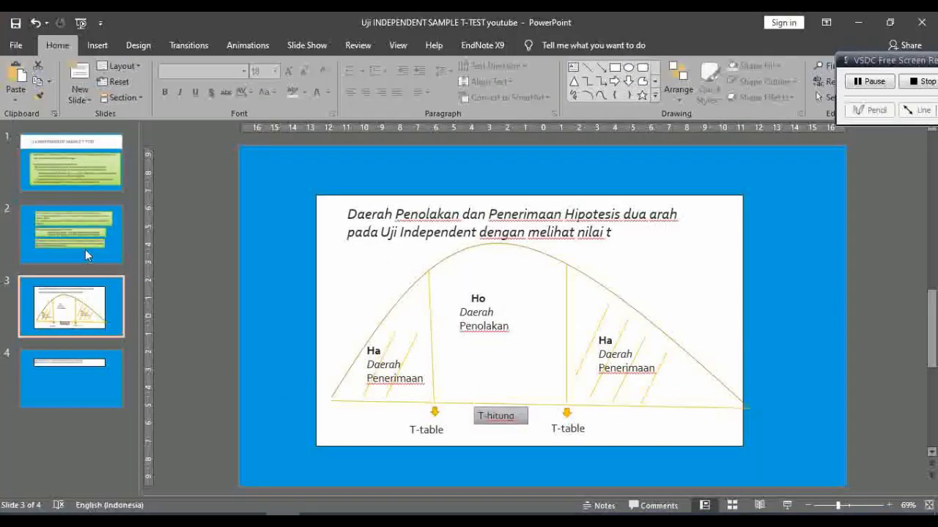
{"action": "left_click", "coordinate": [68, 233]}
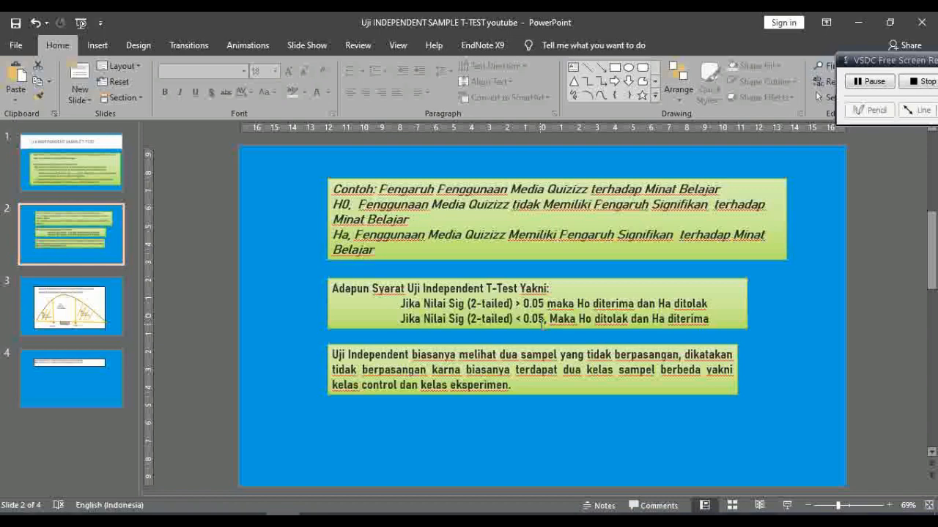
{"action": "left_click", "coordinate": [405, 513]}
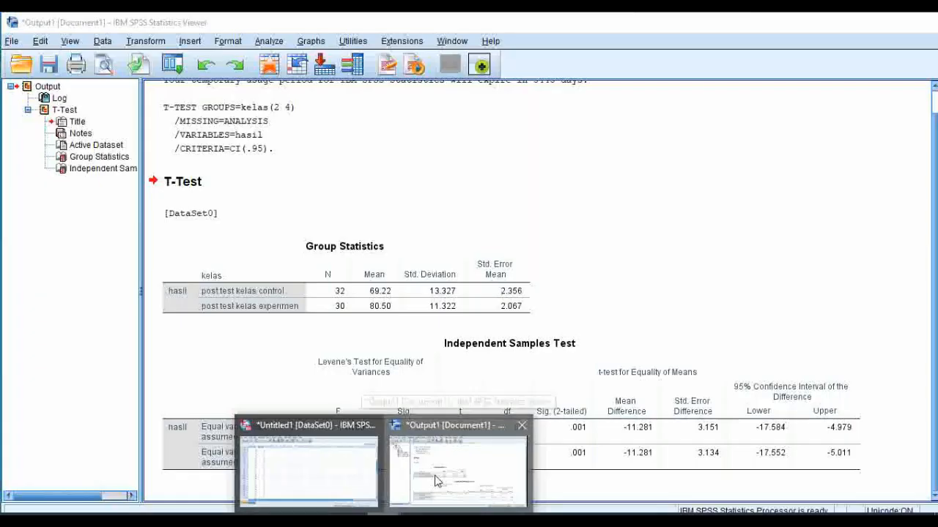
{"action": "left_click", "coordinate": [458, 469]}
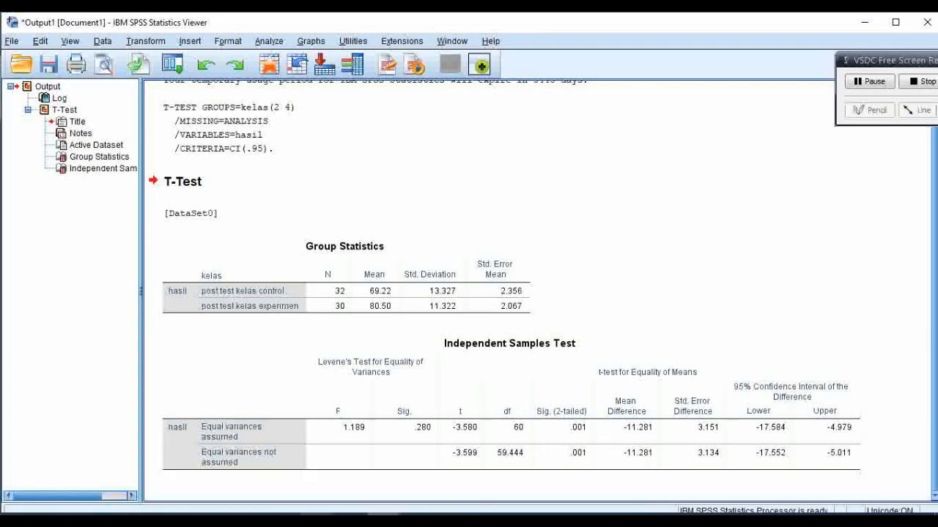
{"action": "left_click", "coordinate": [282, 521]}
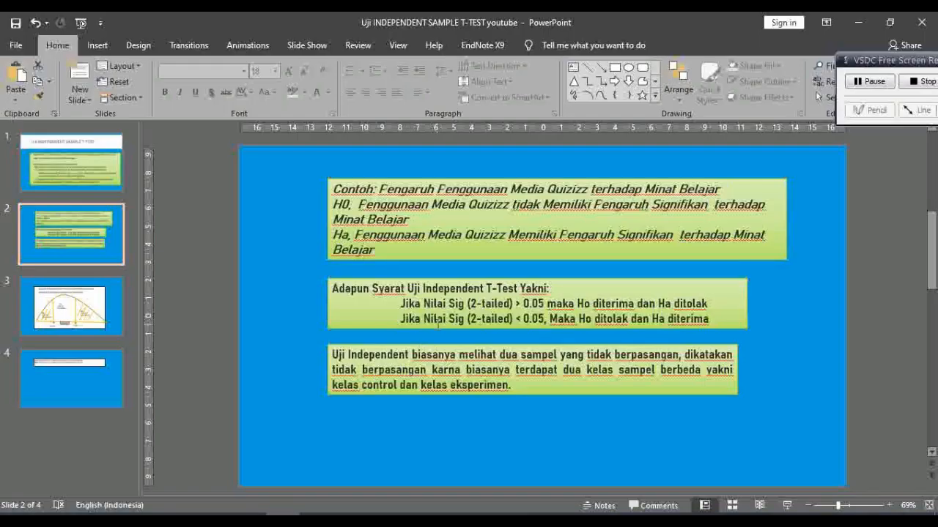